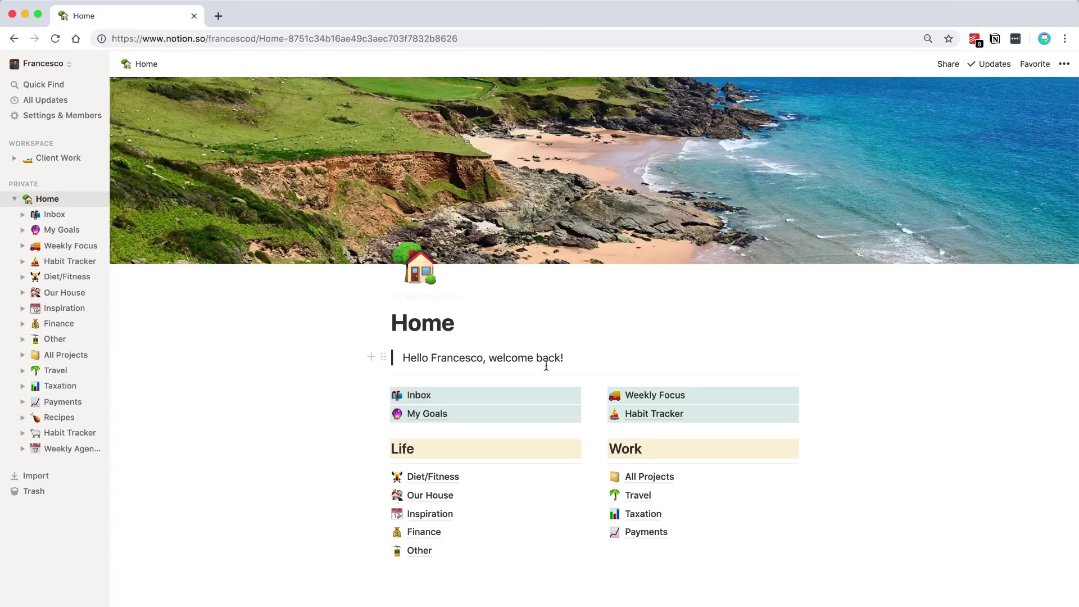
- Scroll down the Recipes gallery to reveal more cards, such as Indian Butter Chicken and Super Tuna Melts
scroll(545, 365, down, 5)
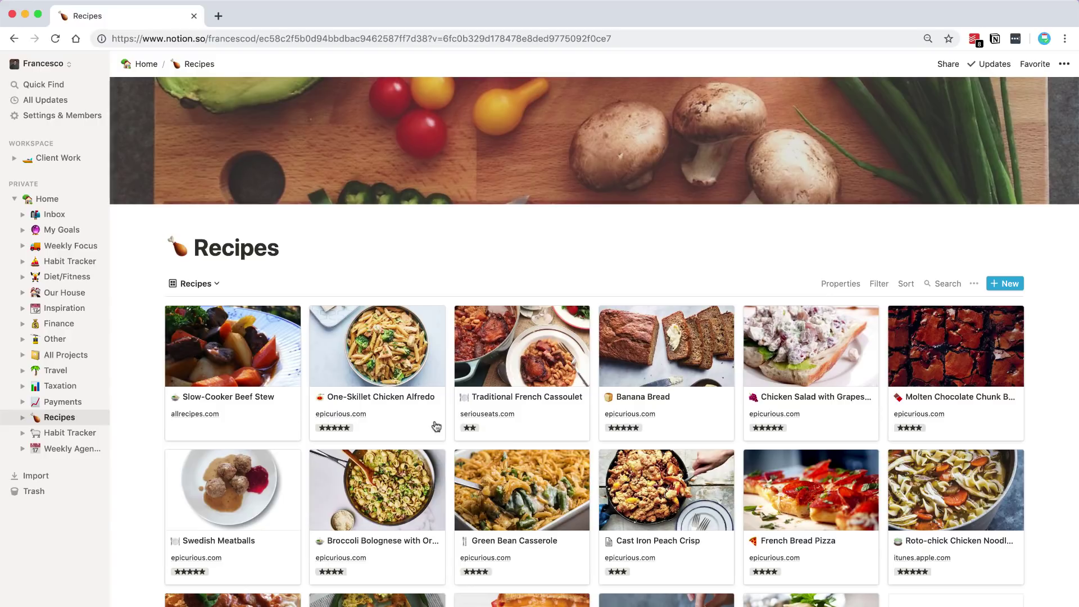
scroll(437, 426, down, 3)
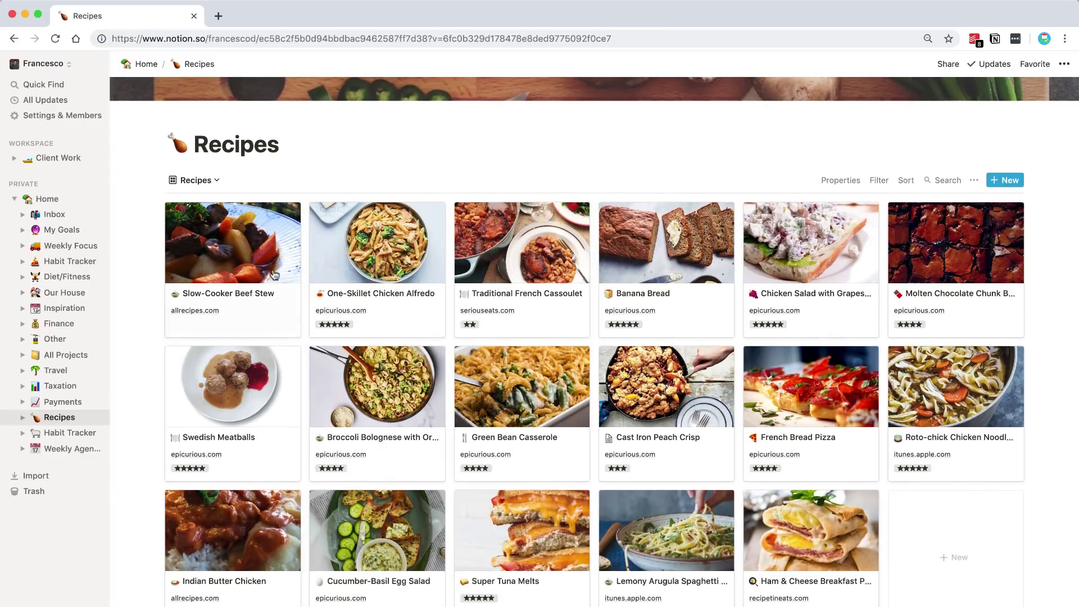
- Preview the Slow-Cooker Beef Stew card and scroll through its tags, yield, time and ingredients
click(267, 264)
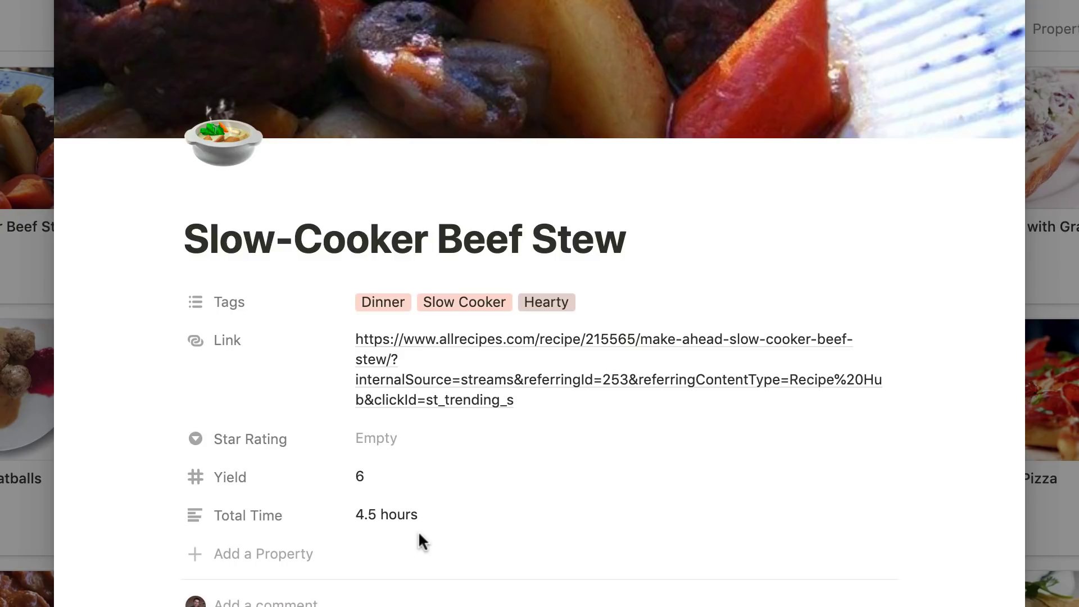
mouse_move(439, 396)
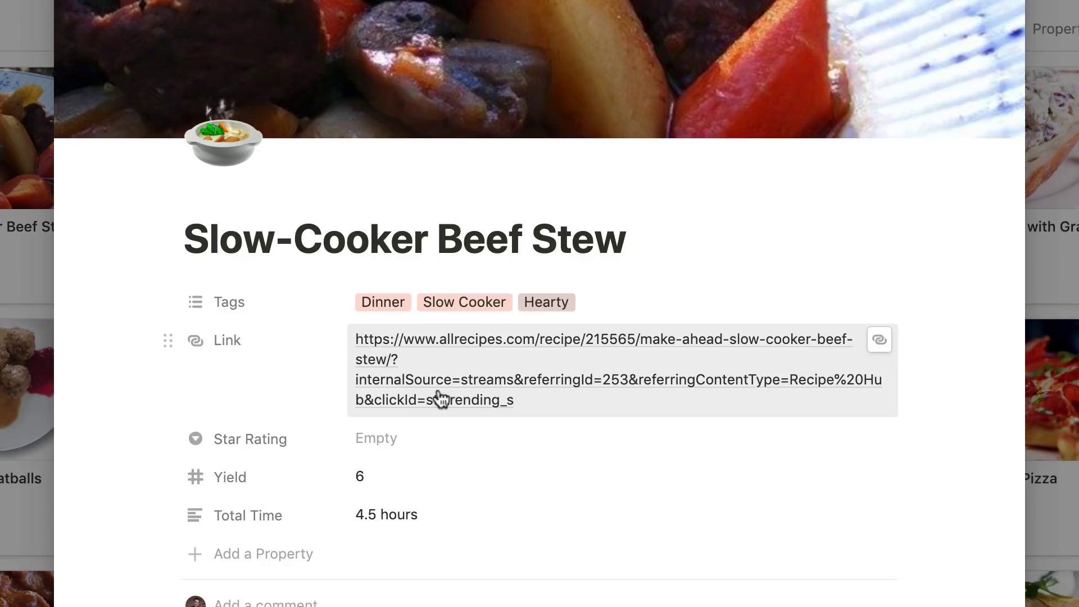
scroll(440, 398, down, 3)
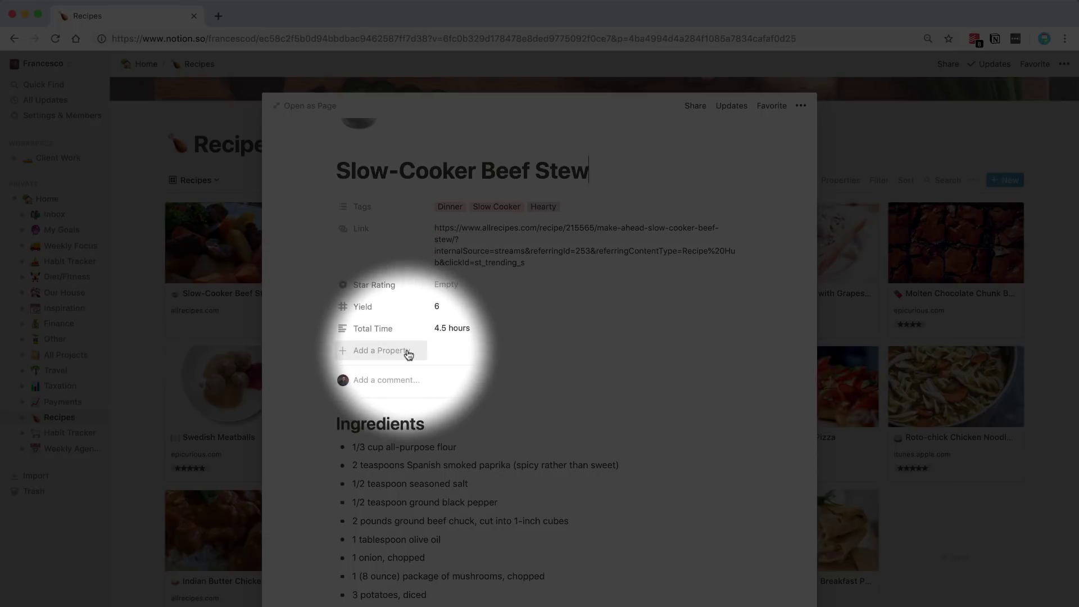
scroll(486, 434, down, 3)
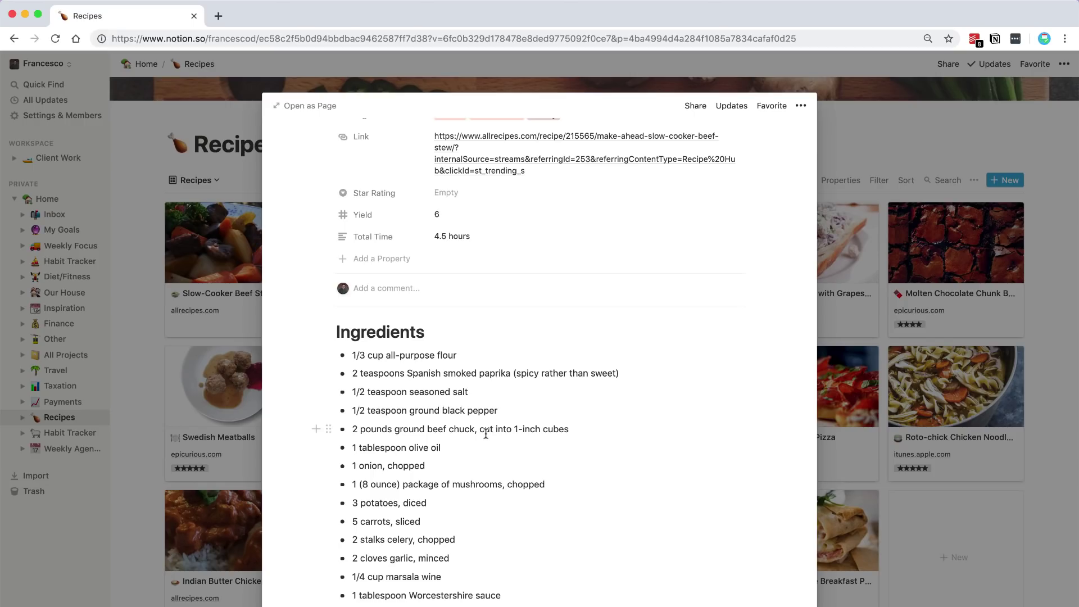
scroll(486, 433, down, 4)
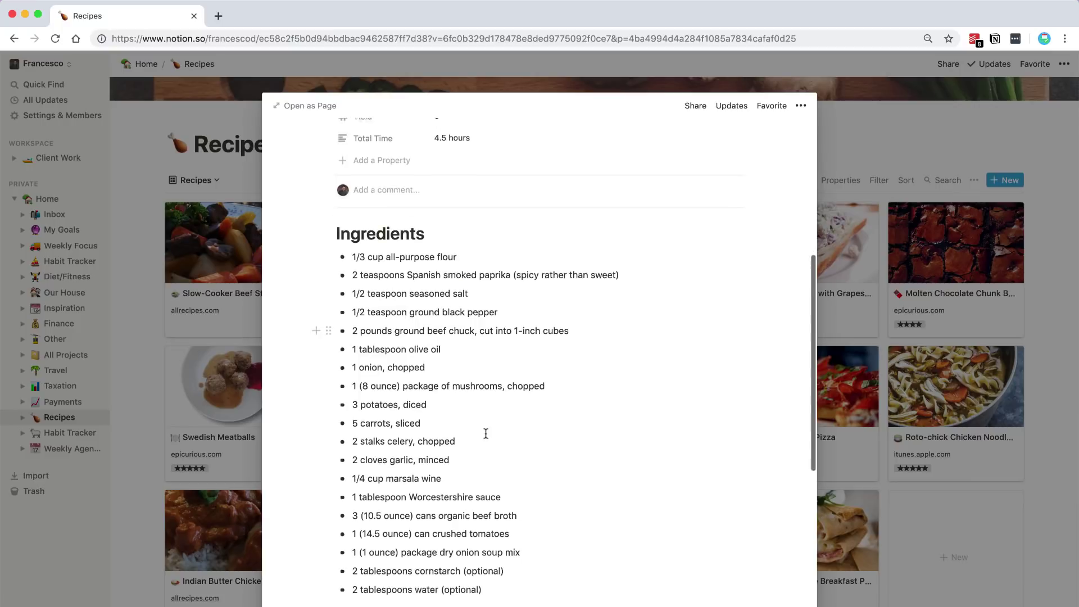
scroll(485, 433, down, 6)
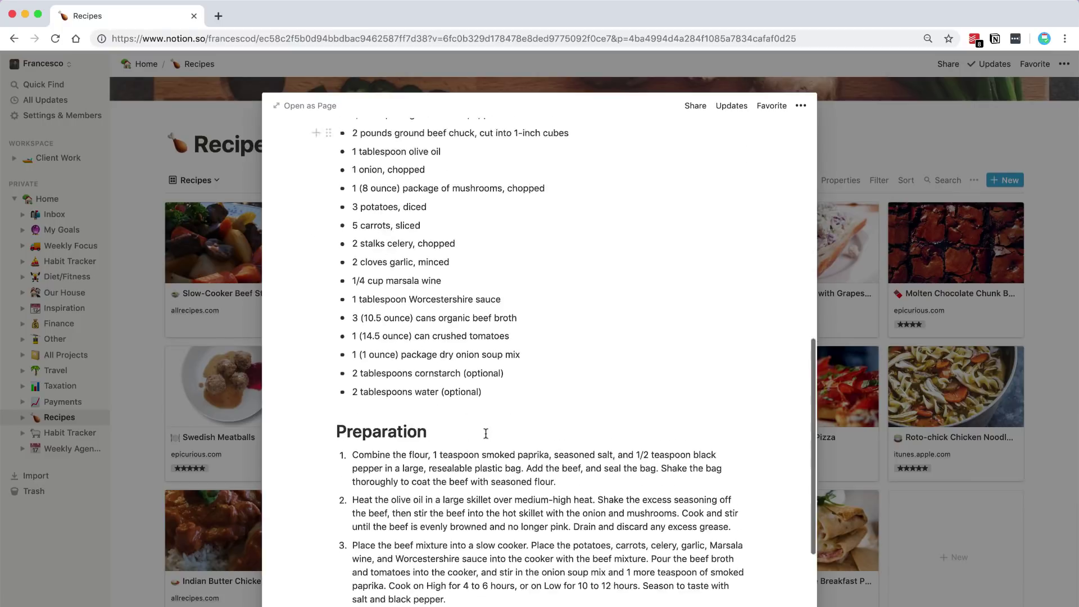
scroll(486, 433, down, 3)
scroll(486, 433, down, 3)
scroll(486, 433, up, 10)
scroll(487, 437, up, 5)
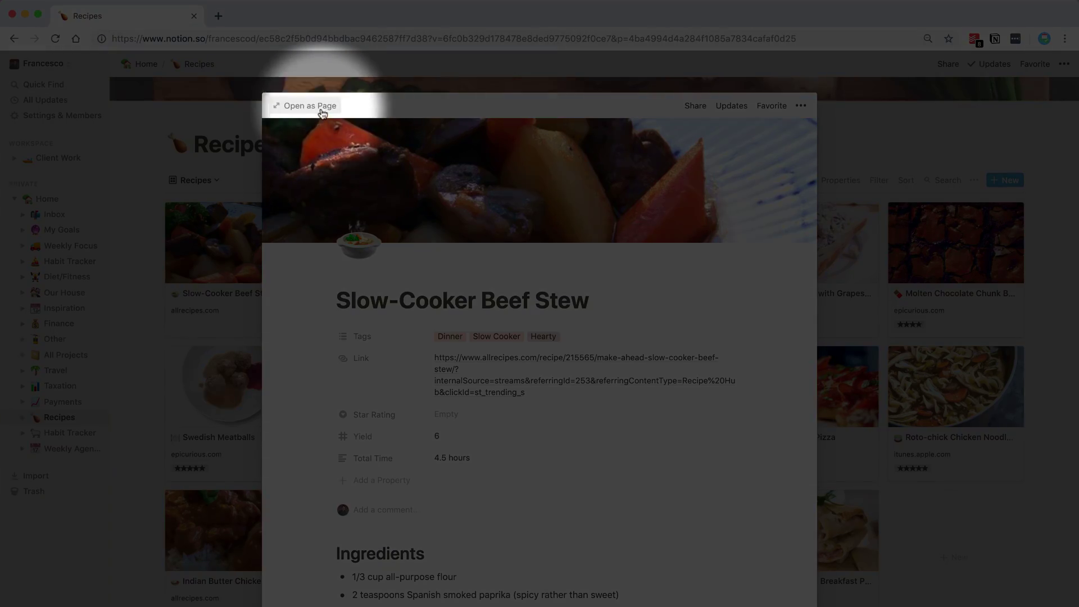
- Open Slow-Cooker Beef Stew as a full page and change Total Time from 4.5 to 5
click(321, 110)
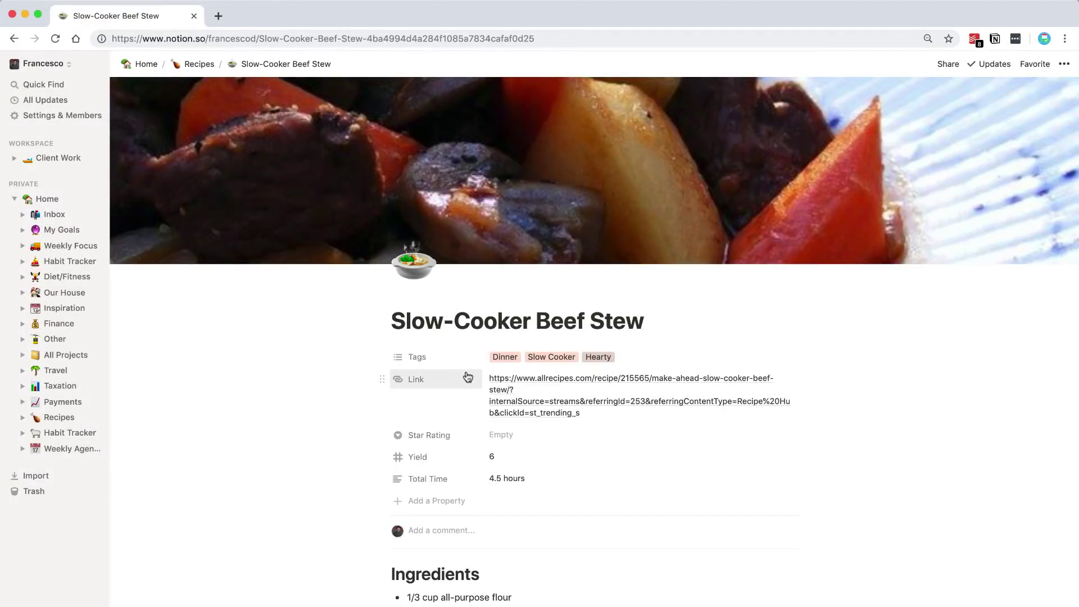
scroll(467, 377, down, 4)
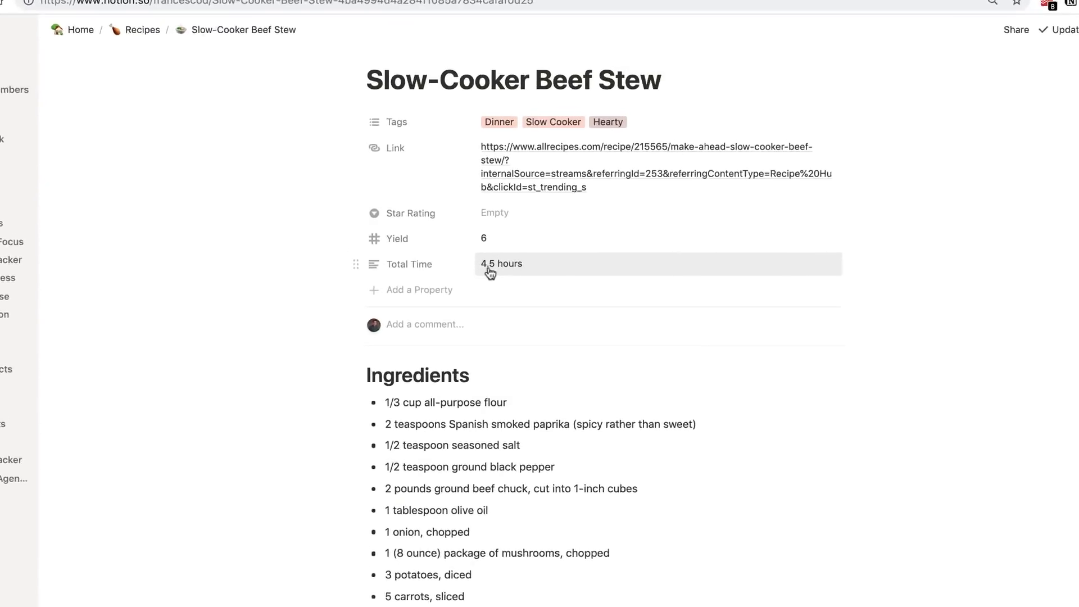
click(491, 272)
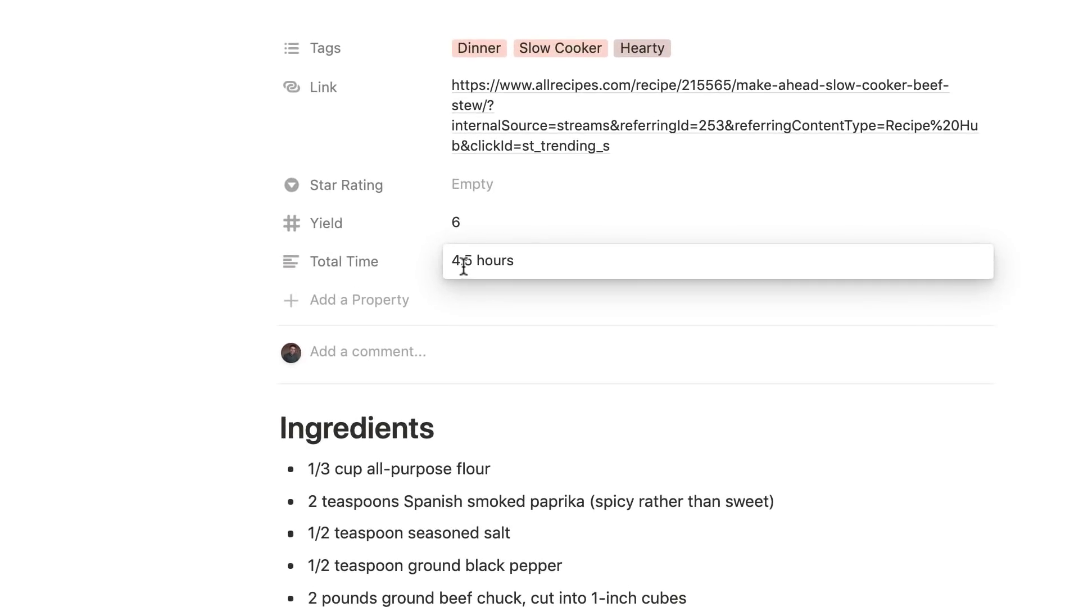
drag(474, 260, 448, 261)
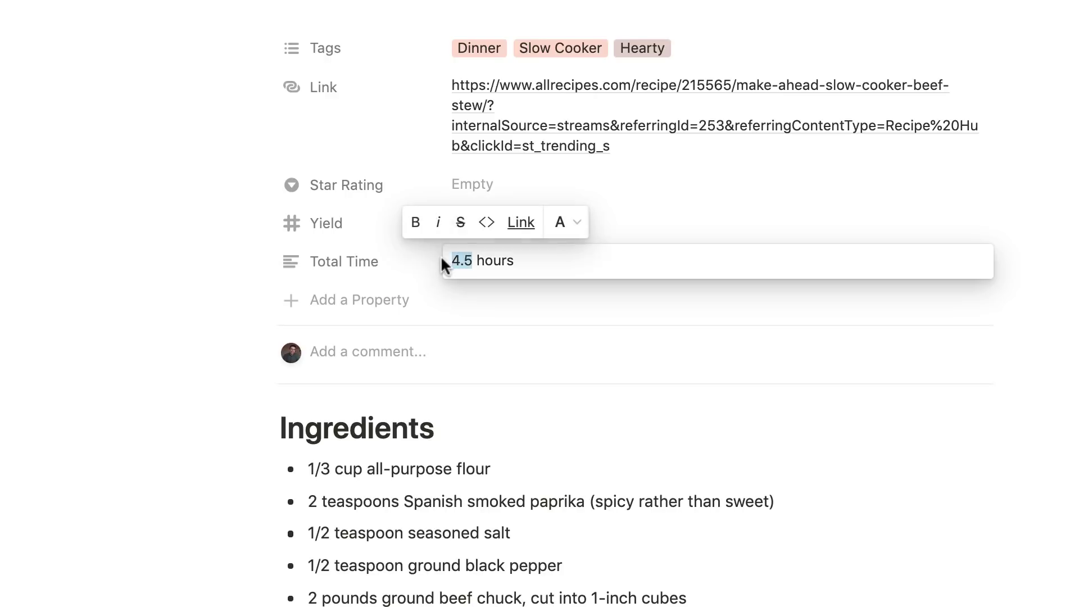
text(5)
key(Return)
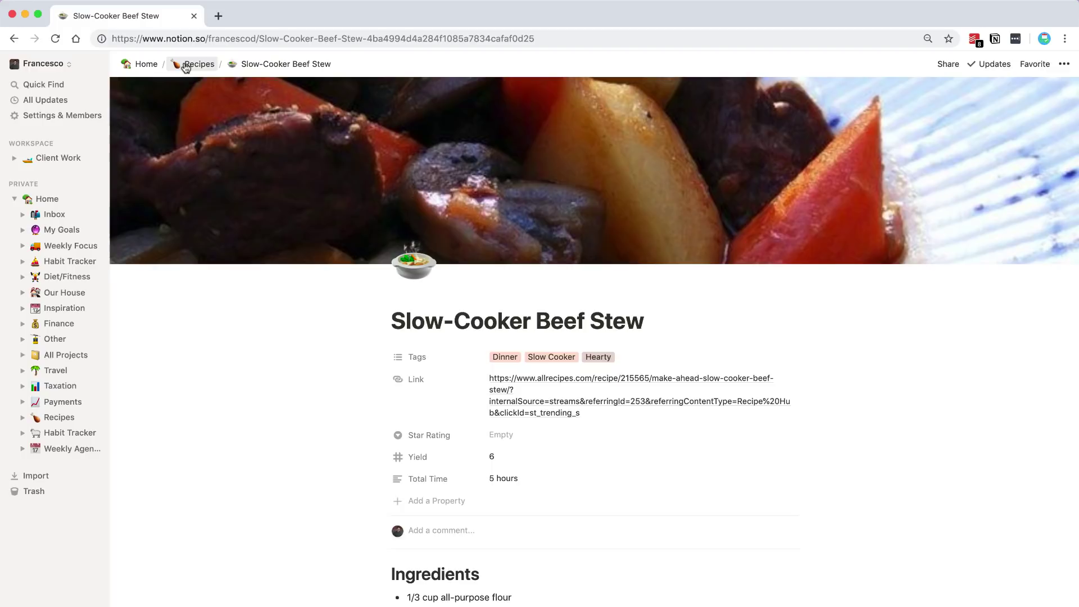
- Return from the beef stew page to the Recipes gallery via the breadcrumb
click(186, 65)
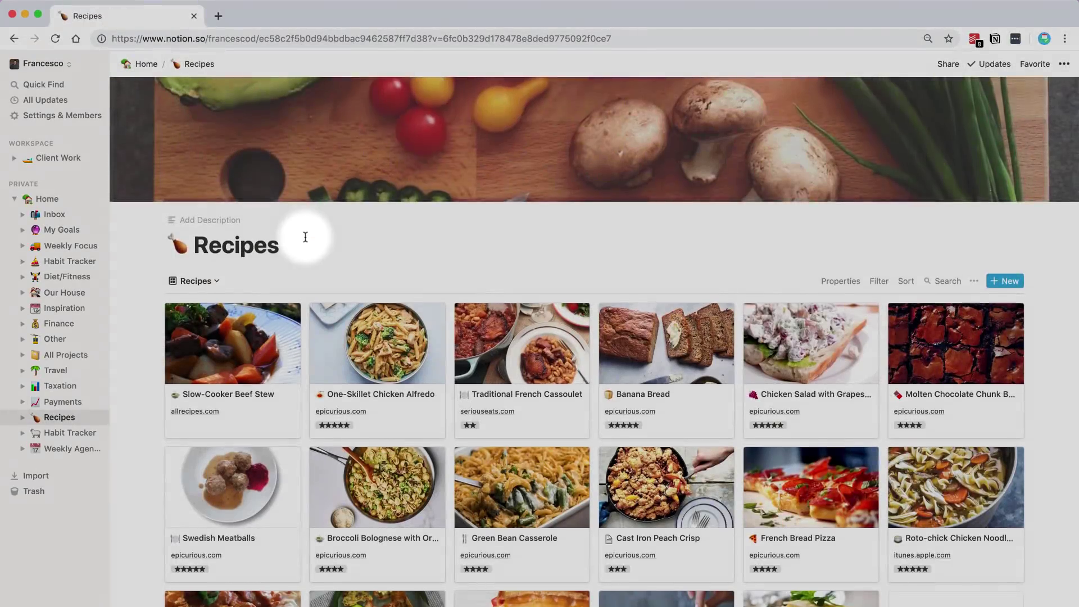
scroll(305, 237, down, 2)
scroll(304, 235, down, 1)
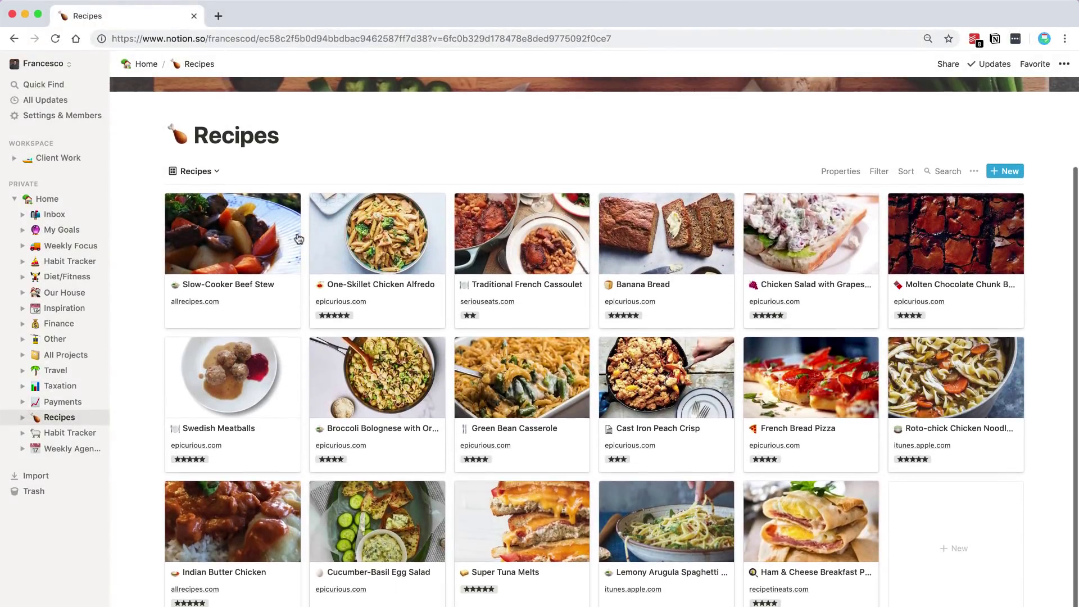
- Add a Tags filter to the gallery set to Dinner
click(877, 172)
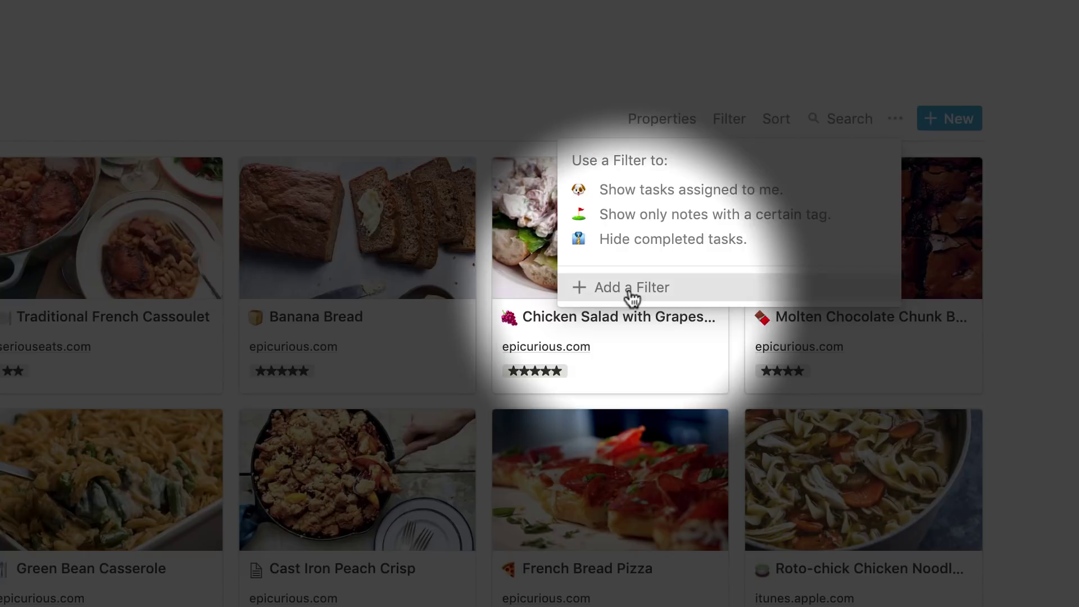
click(628, 289)
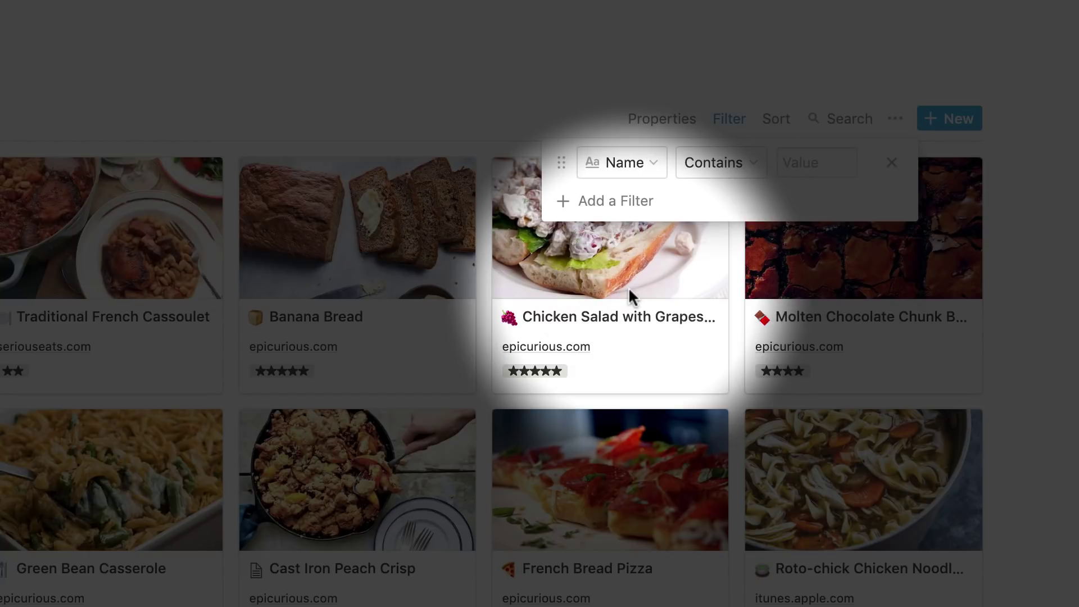
click(624, 164)
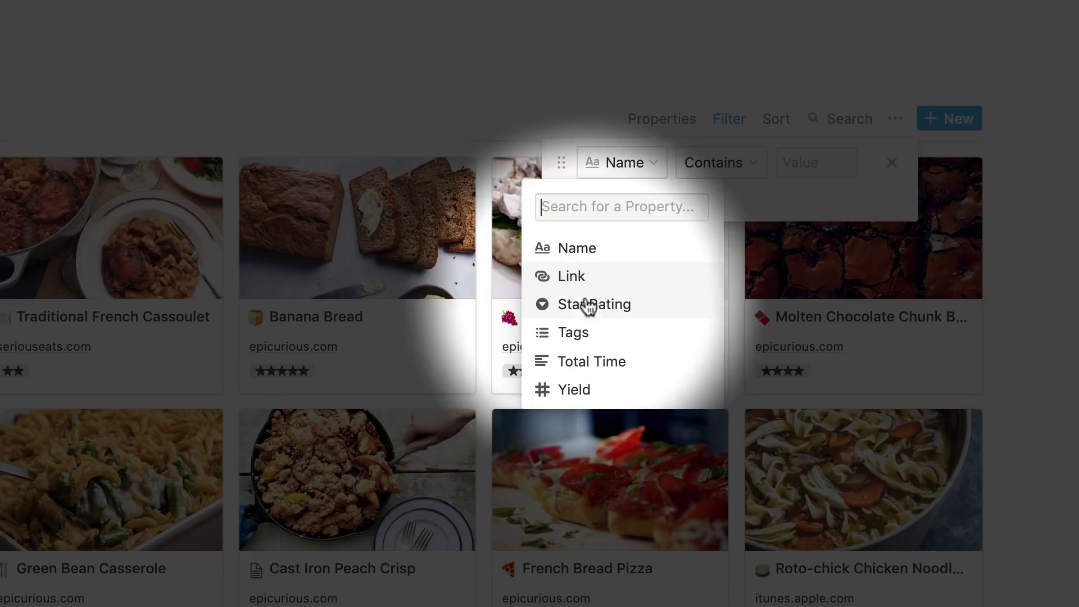
click(579, 332)
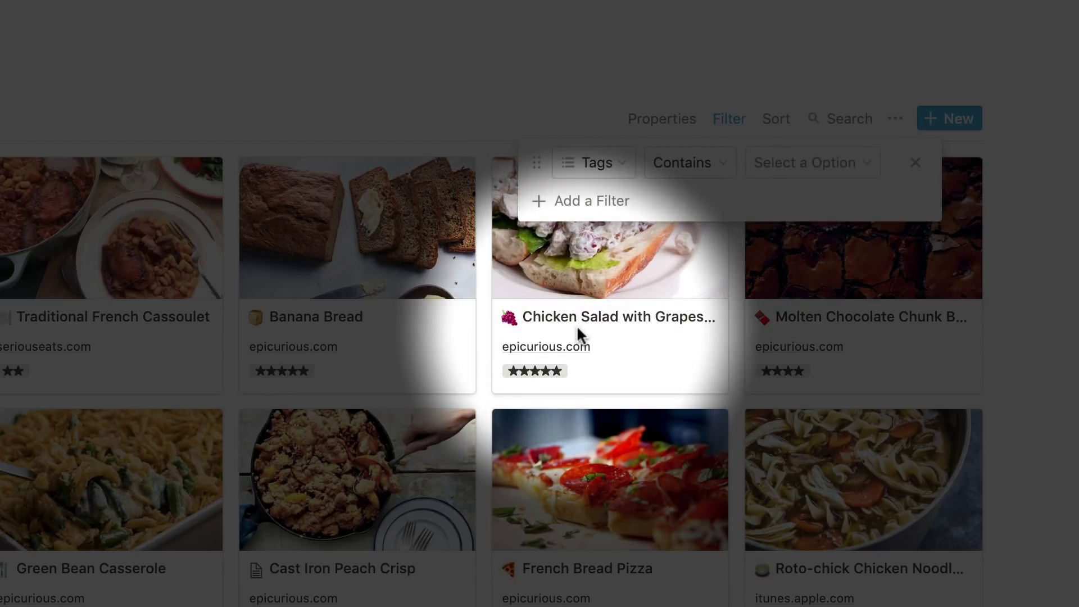
click(772, 152)
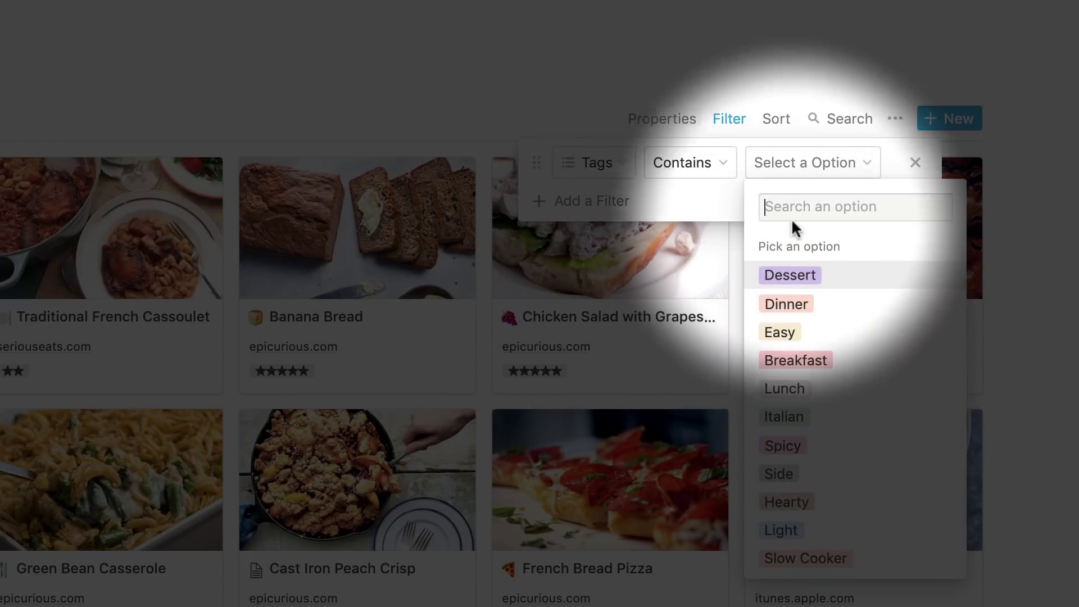
click(785, 304)
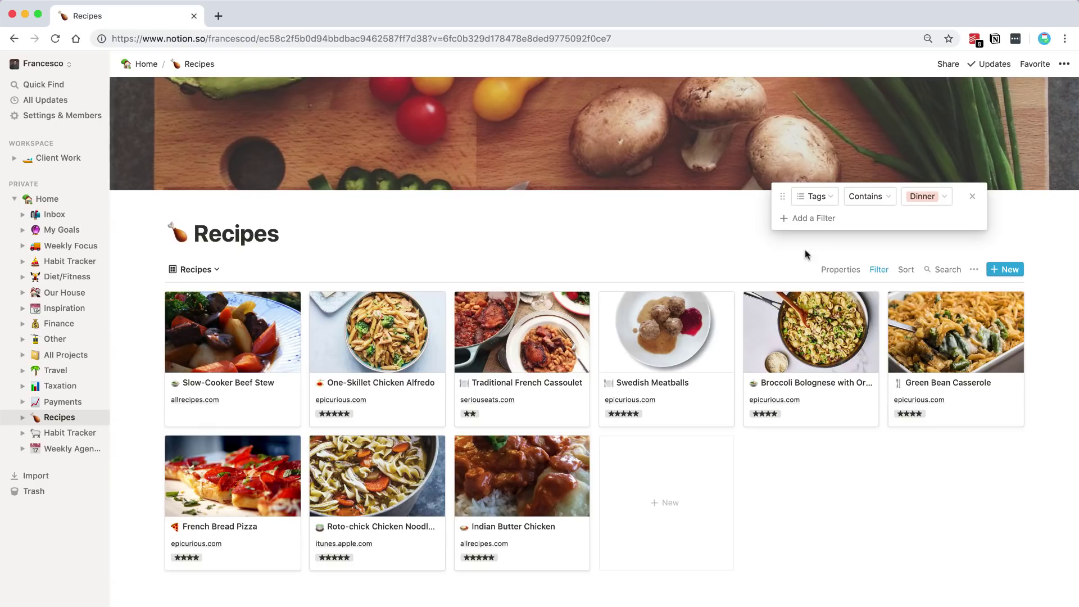
click(751, 246)
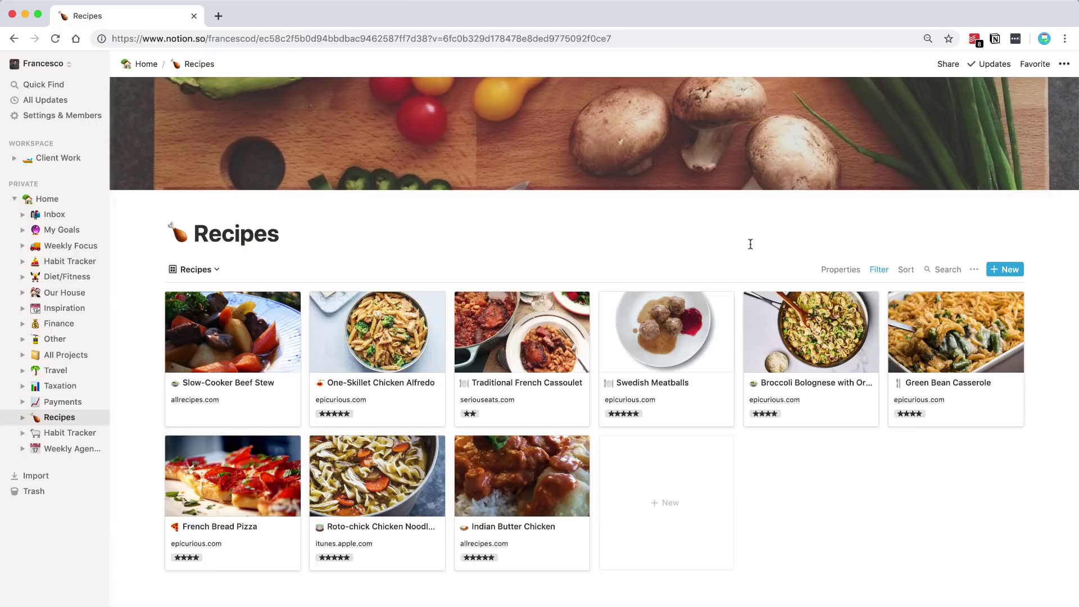
- Change the gallery's Tags filter value from Dinner to Breakfast
click(880, 272)
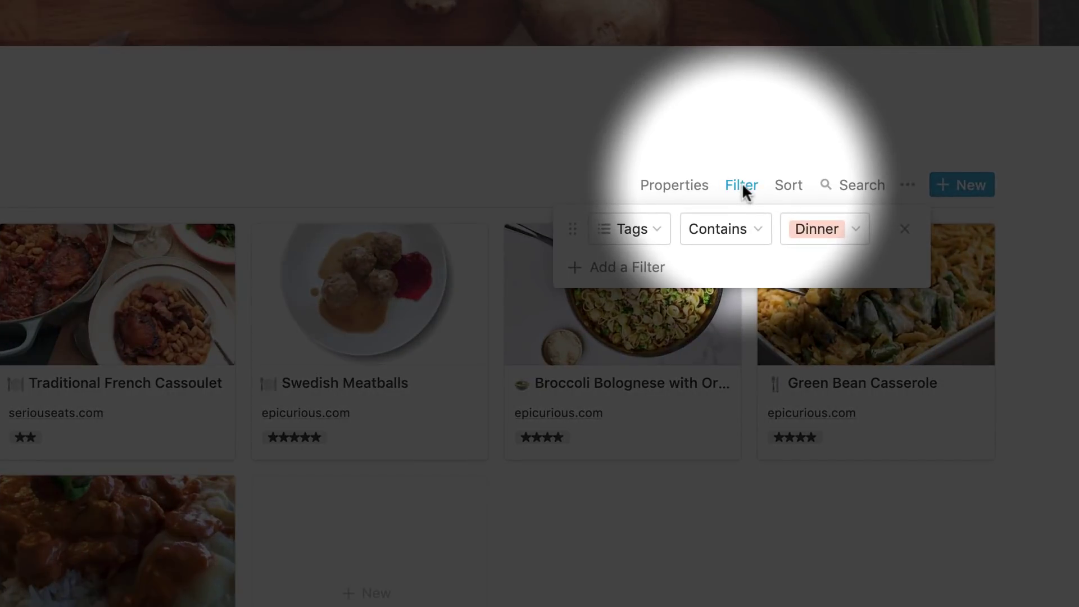
click(794, 228)
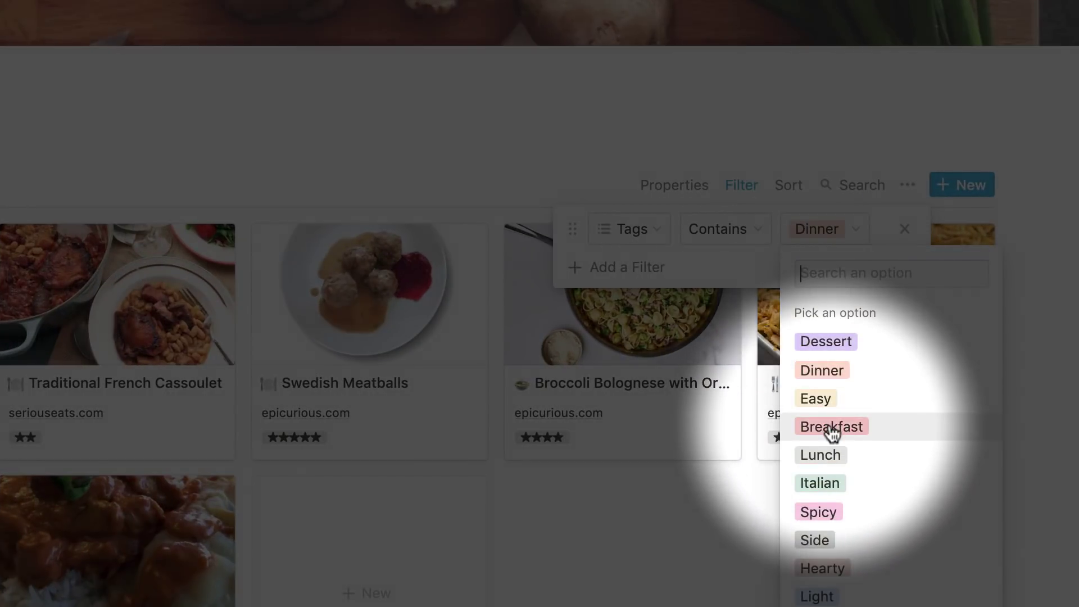
click(831, 427)
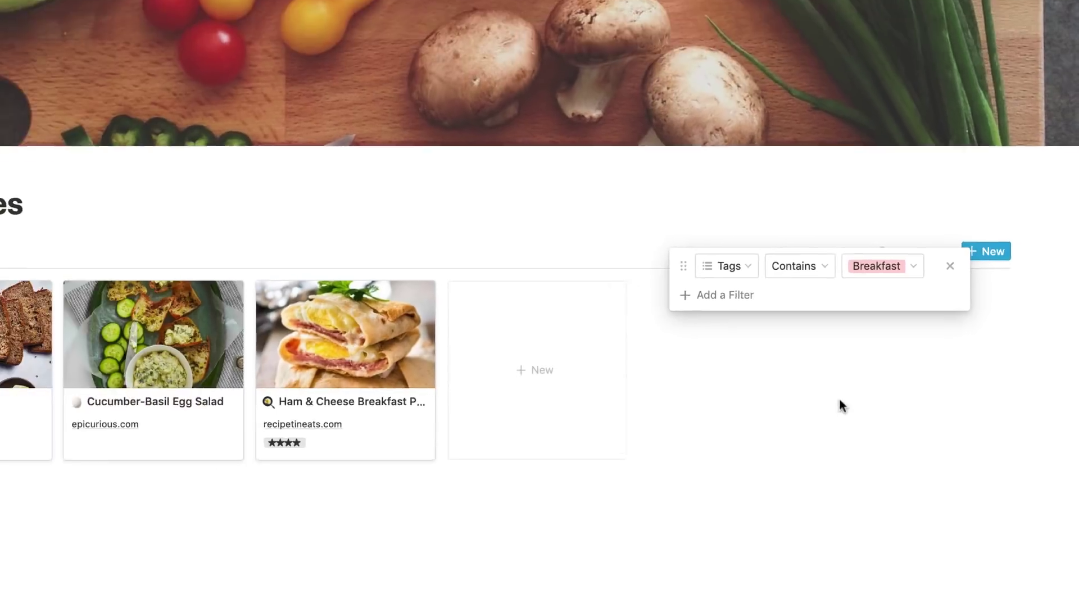
click(894, 393)
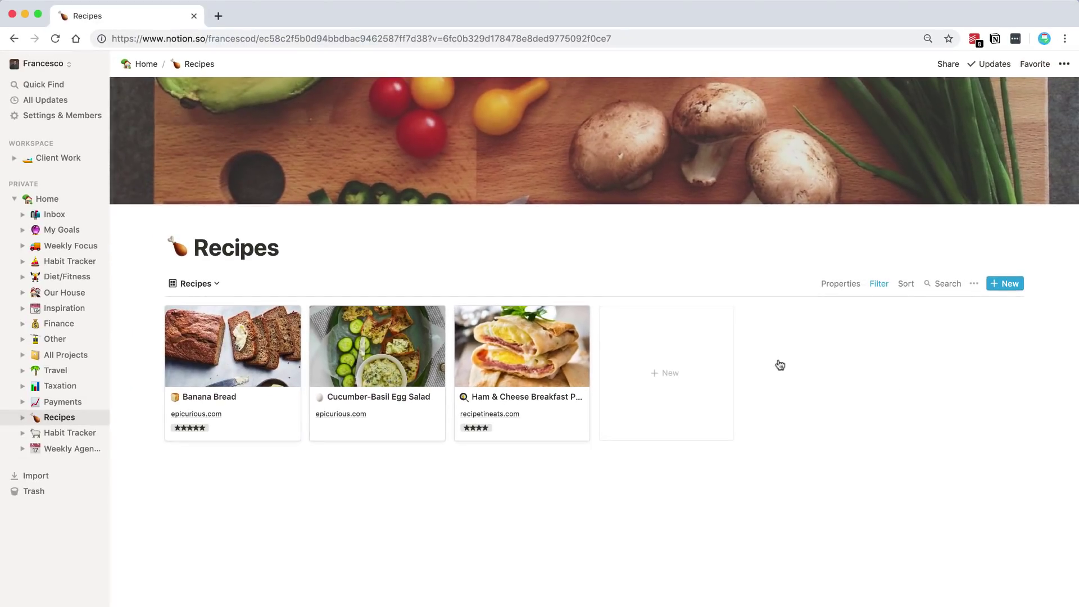
- Preview the Ham & Cheese Breakfast Pockets recipe, scroll through it, then close it
click(536, 358)
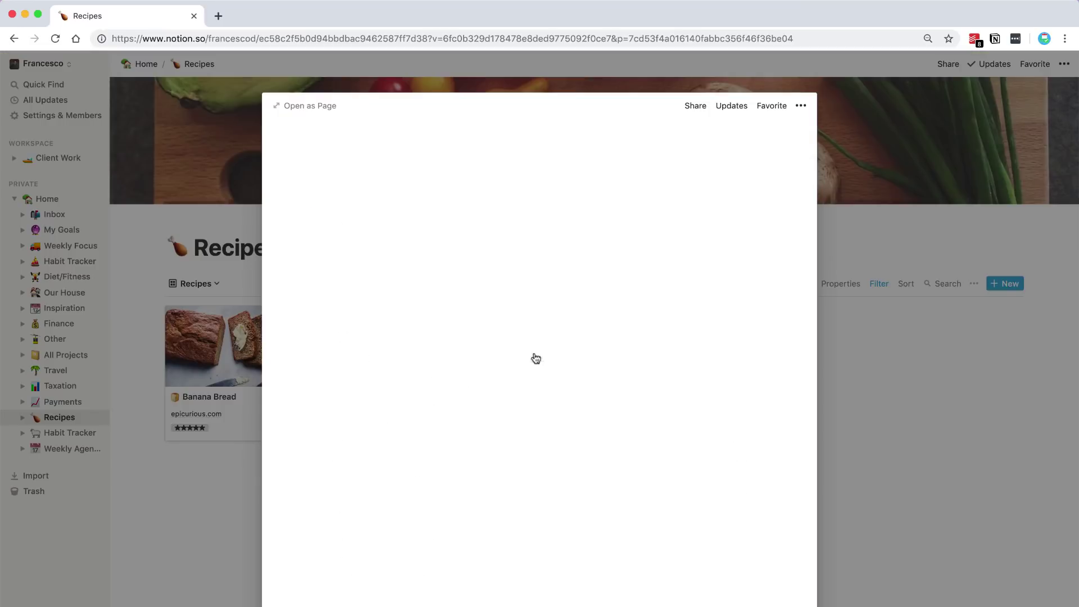
scroll(523, 388, down, 3)
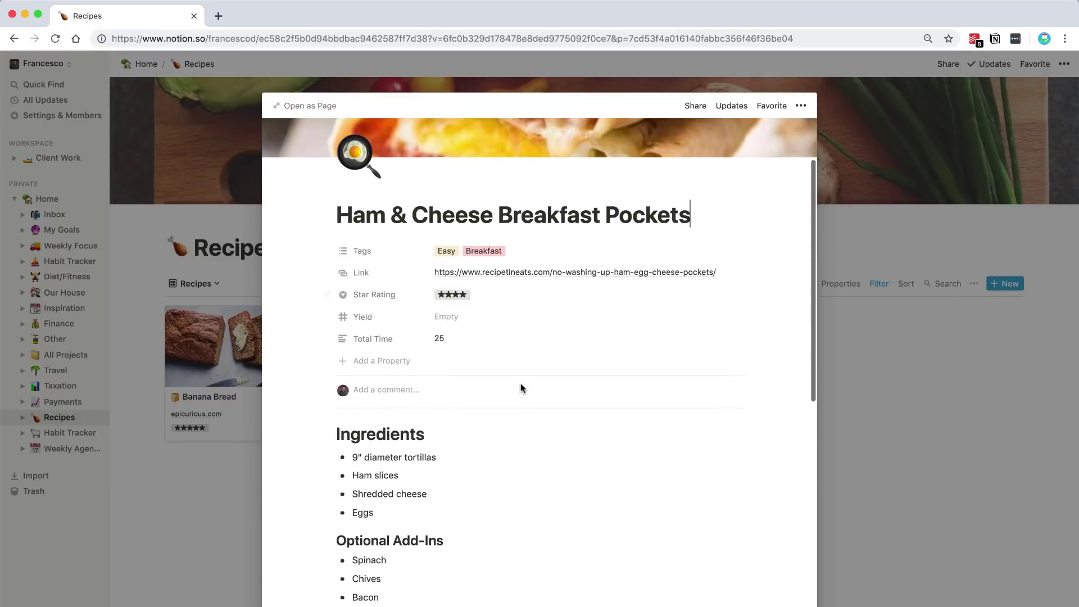
scroll(521, 386, down, 5)
scroll(521, 384, down, 3)
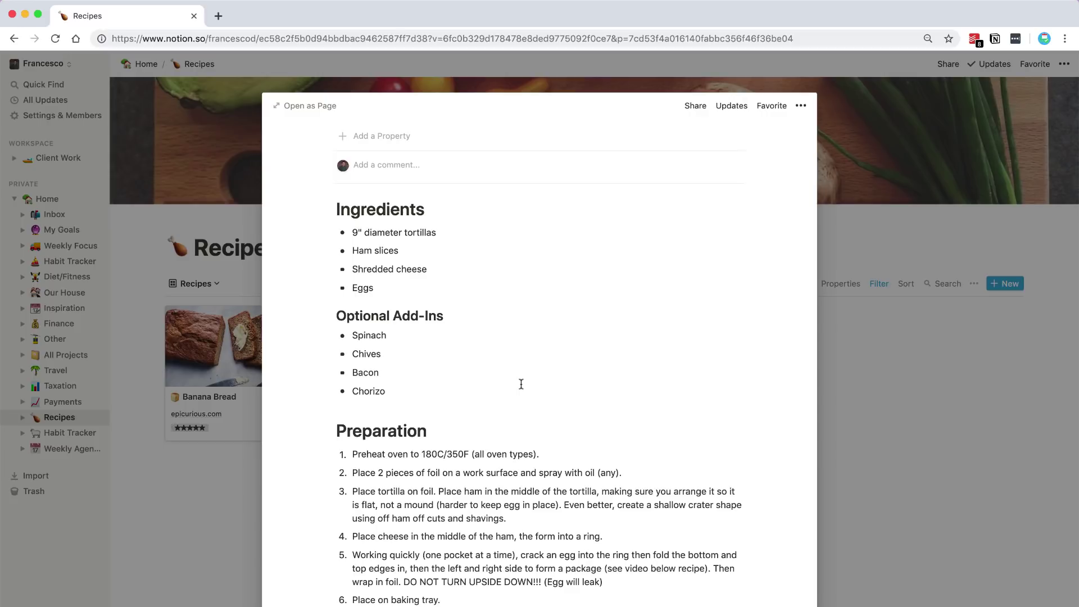
click(168, 310)
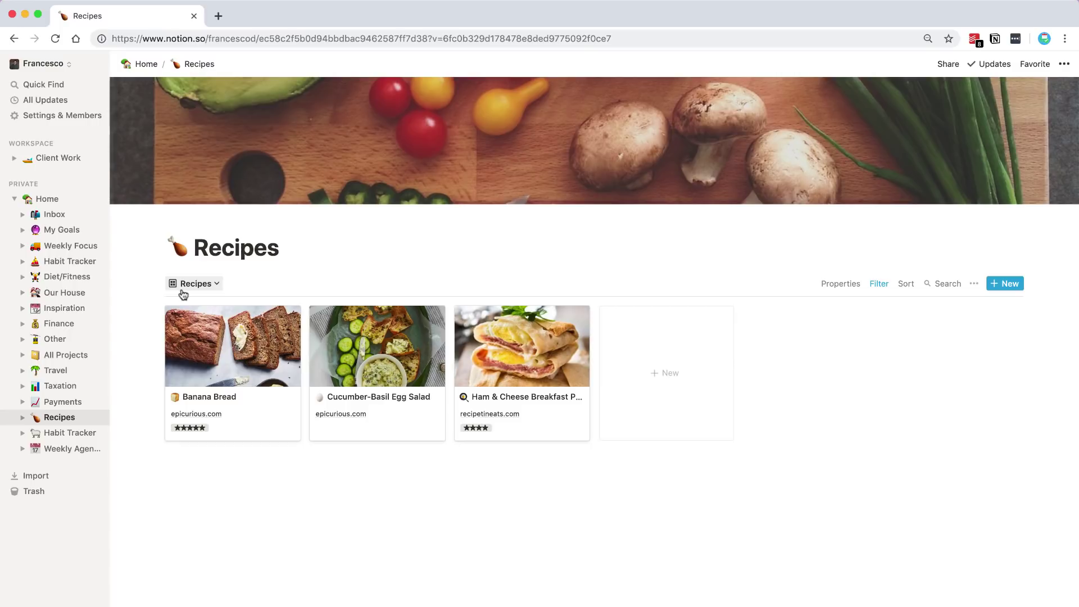
- Go back to the Home page and scroll down to its Examples section
click(145, 65)
scroll(299, 376, down, 5)
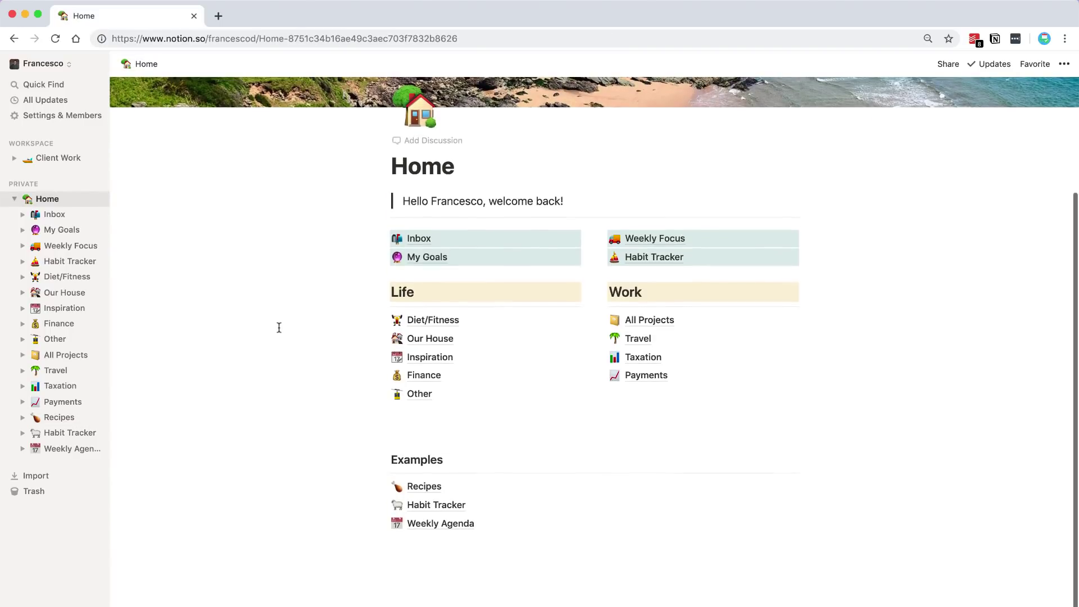
scroll(279, 328, down, 2)
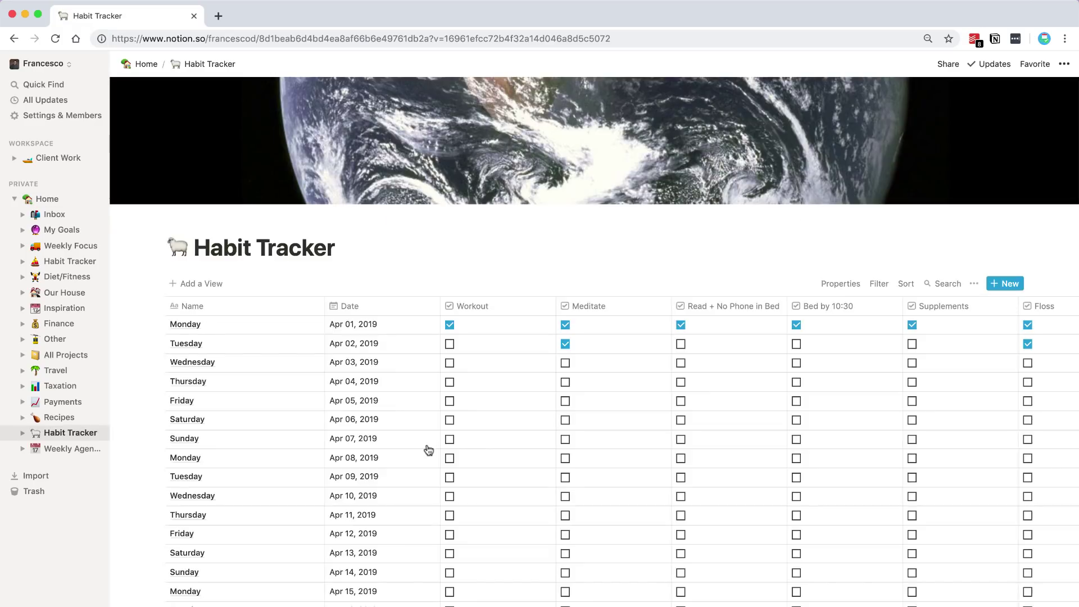
scroll(428, 450, down, 1)
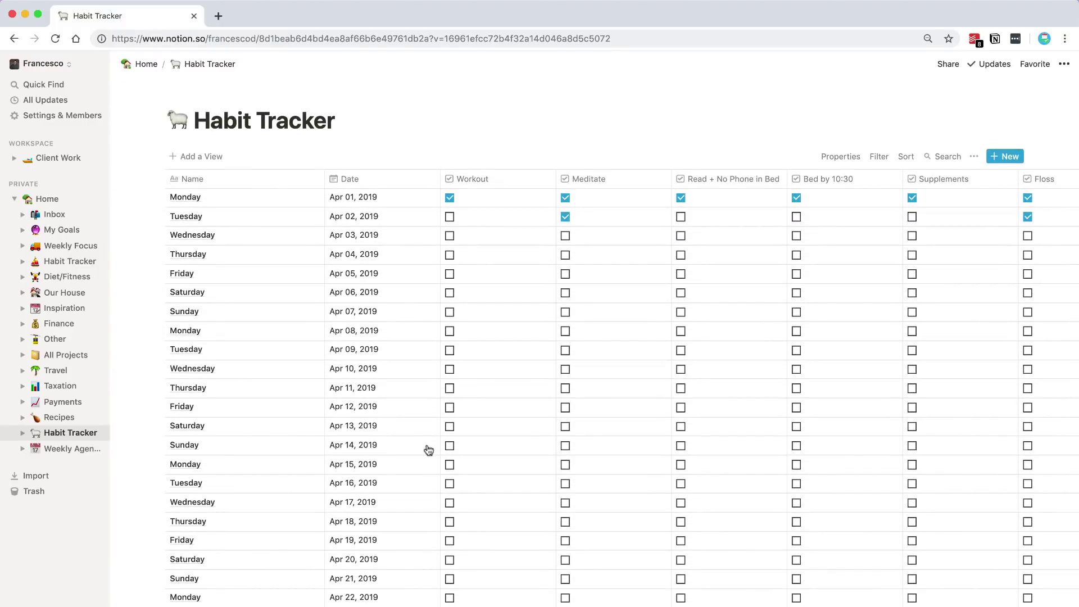
mouse_move(742, 255)
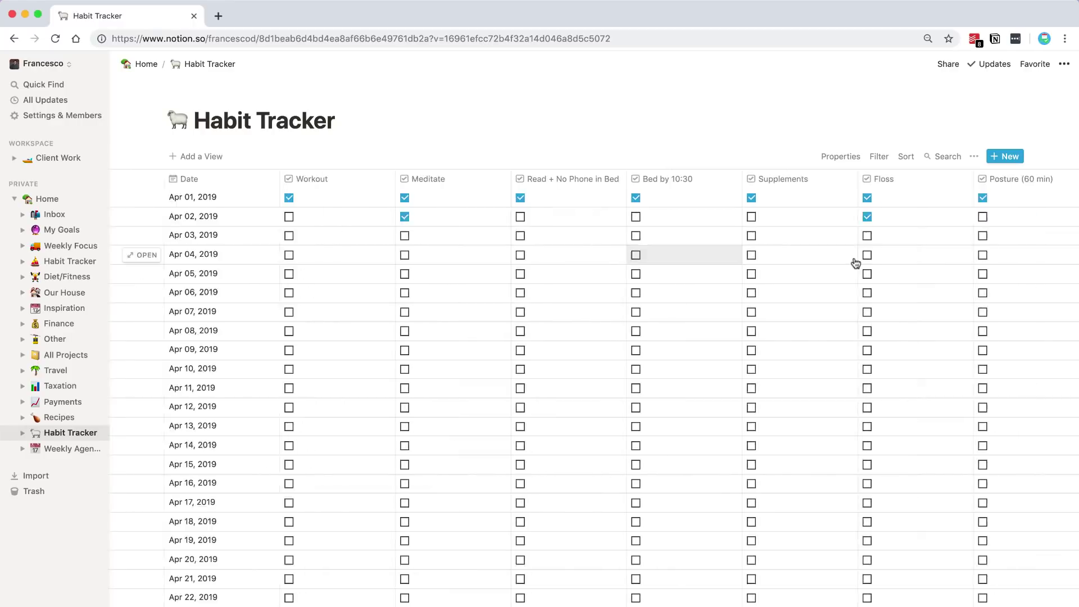
scroll(856, 262, right, 5)
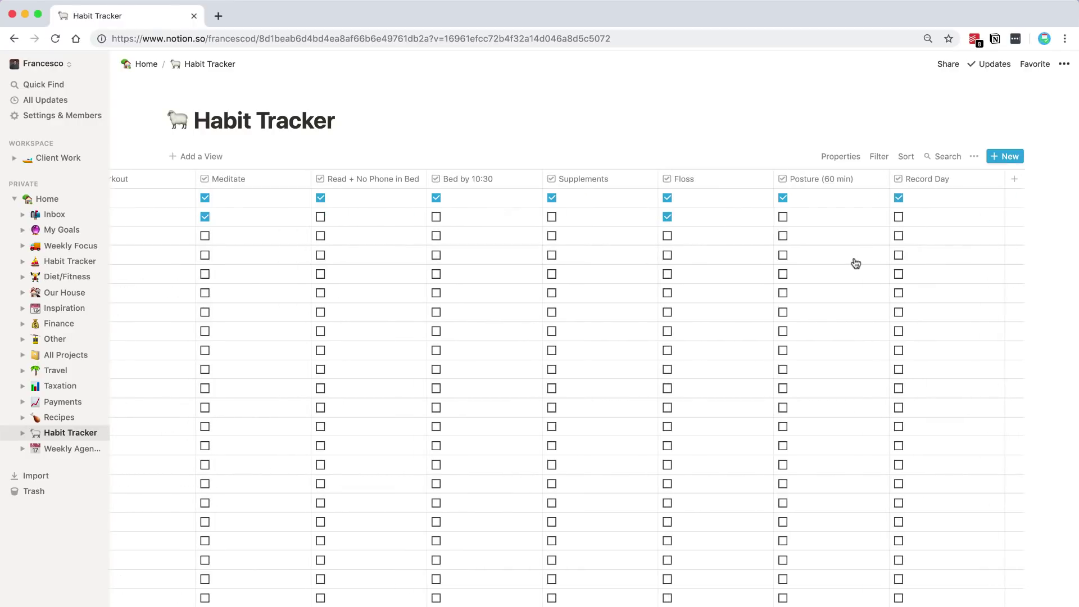
scroll(854, 261, left, 5)
scroll(854, 260, left, 2)
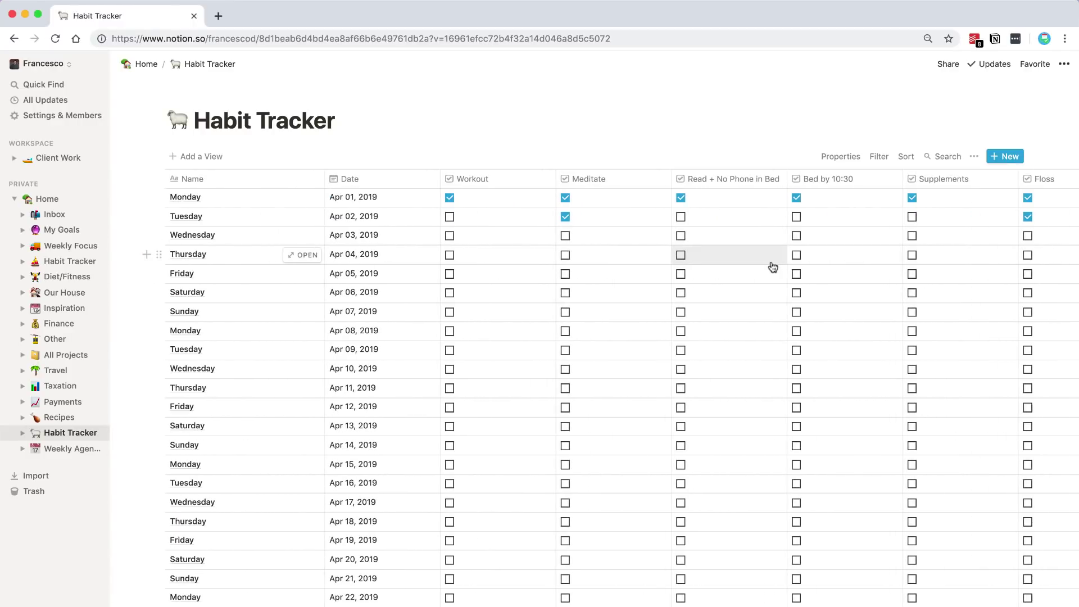
scroll(591, 430, down, 1)
scroll(588, 429, down, 4)
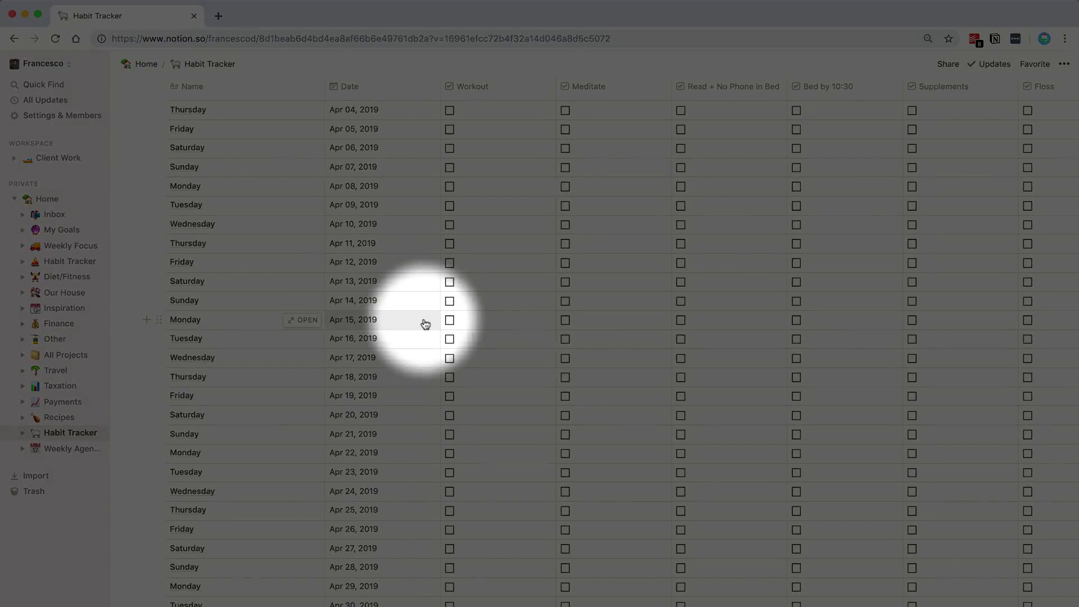
- Tick Workout, Read + No Phone in Bed and Bed by 10:30 in the Apr 15 row
click(450, 320)
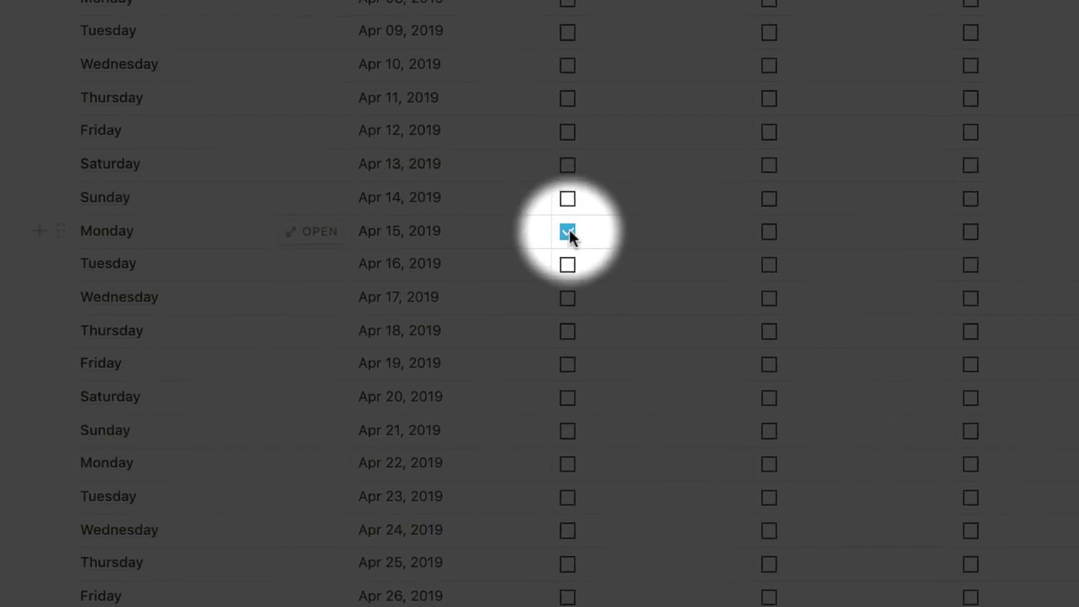
click(974, 231)
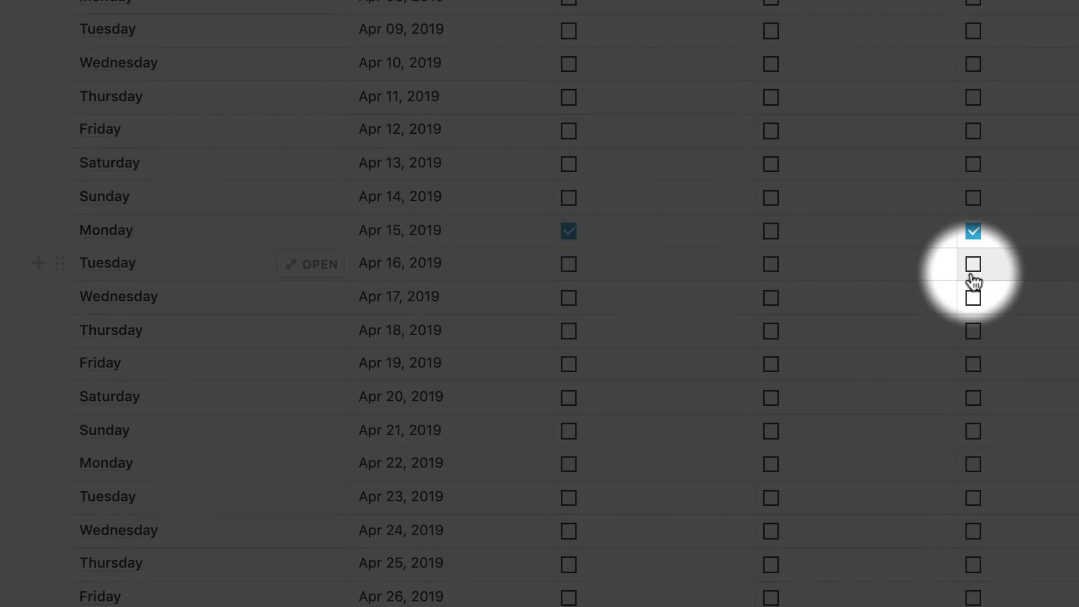
click(797, 320)
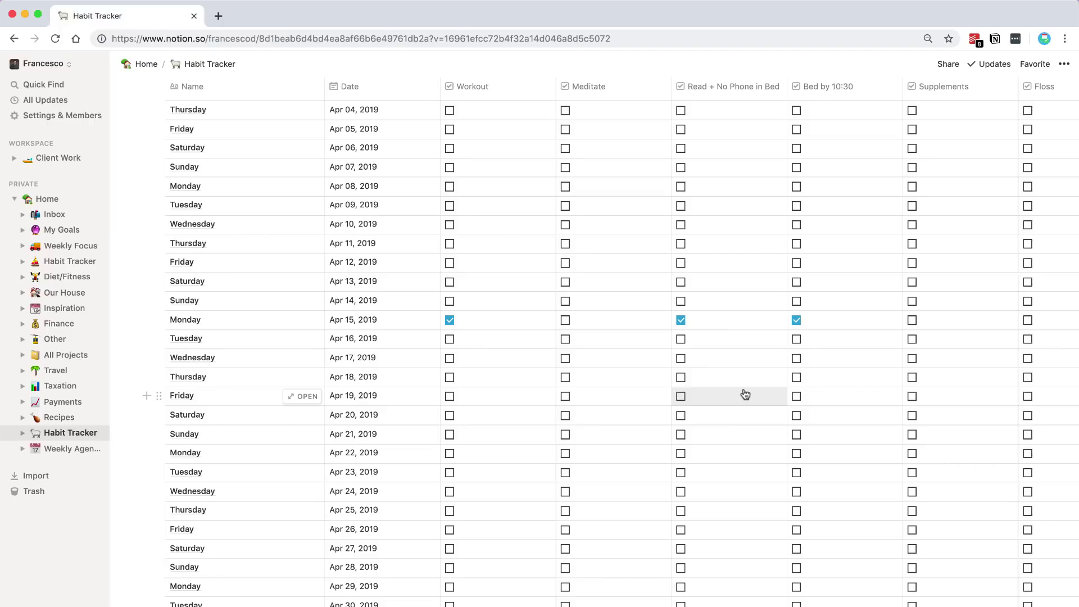
scroll(731, 388, up, 5)
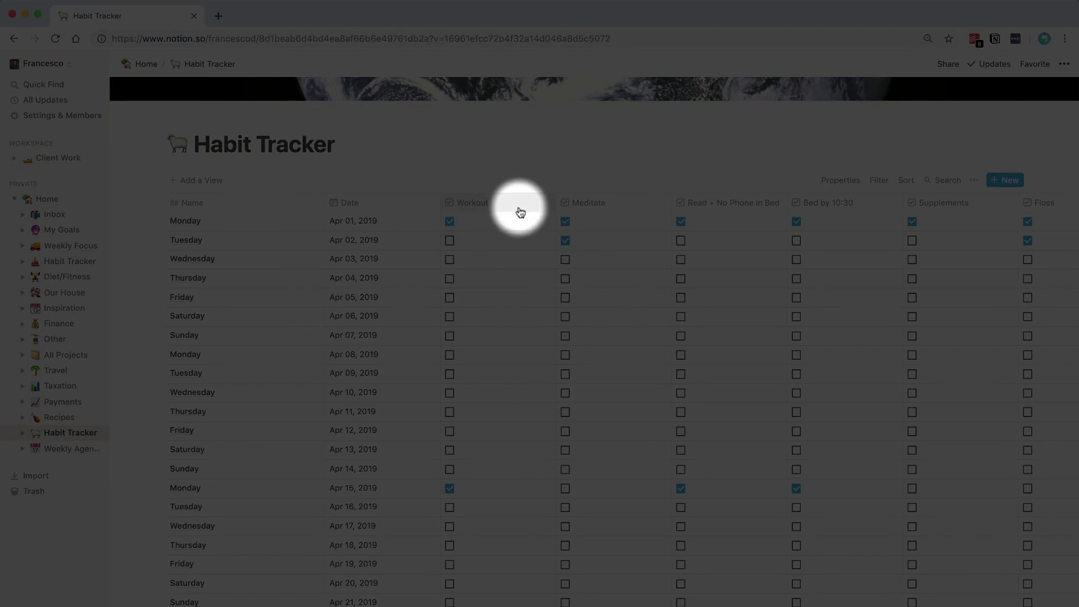
click(521, 212)
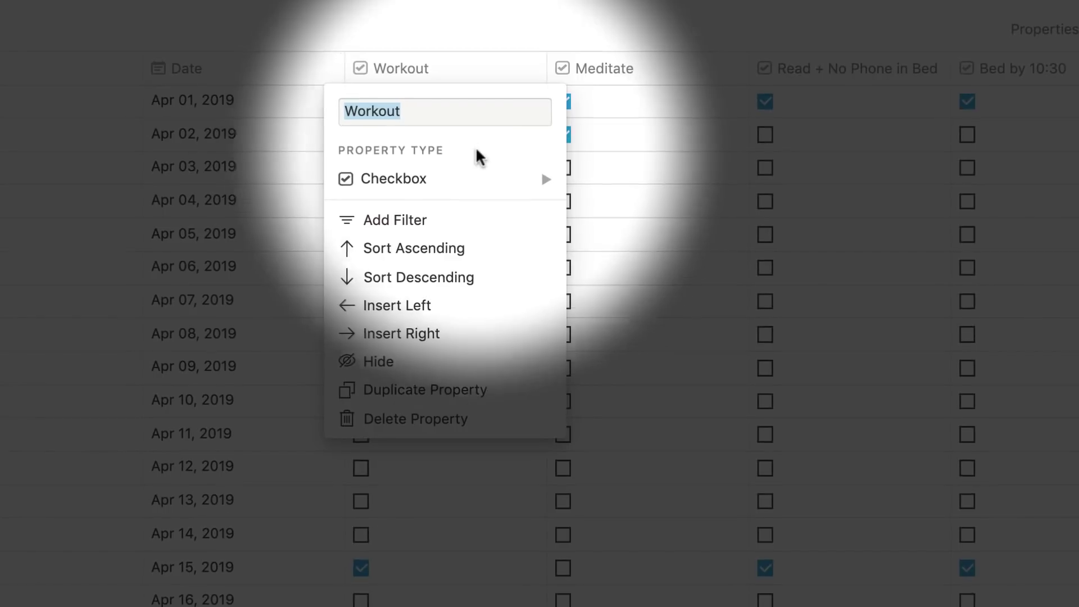
click(480, 181)
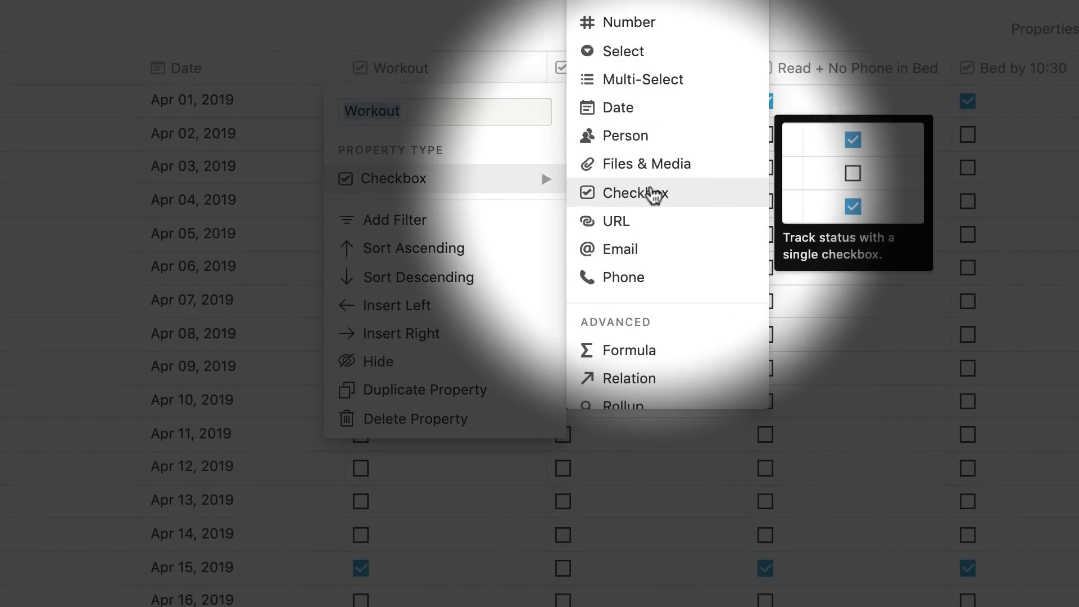
click(546, 26)
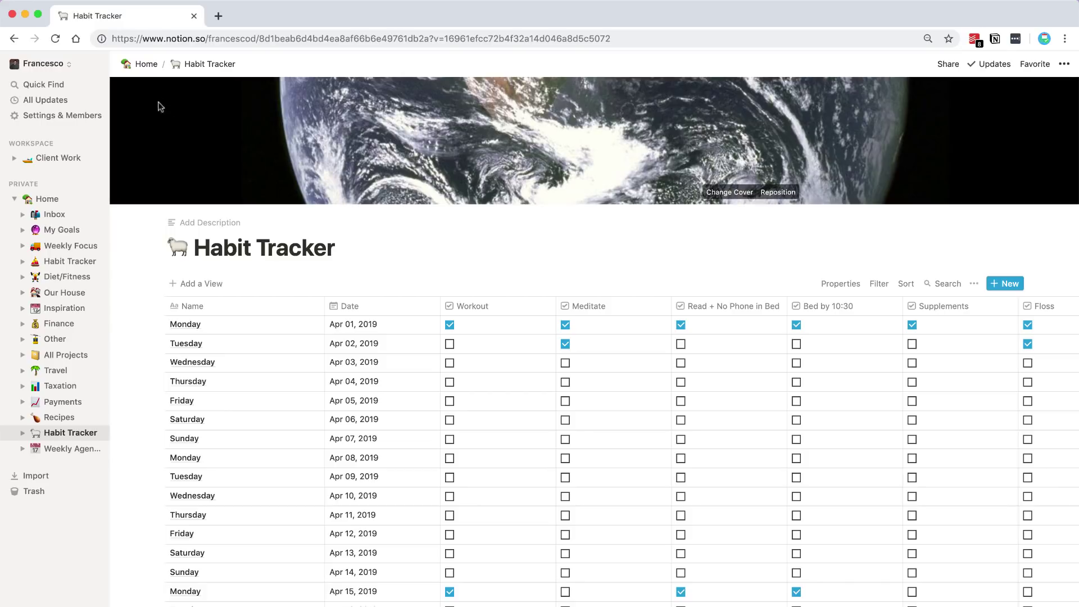
- Return from the Habit Tracker to the Home page and scroll through its links
click(144, 67)
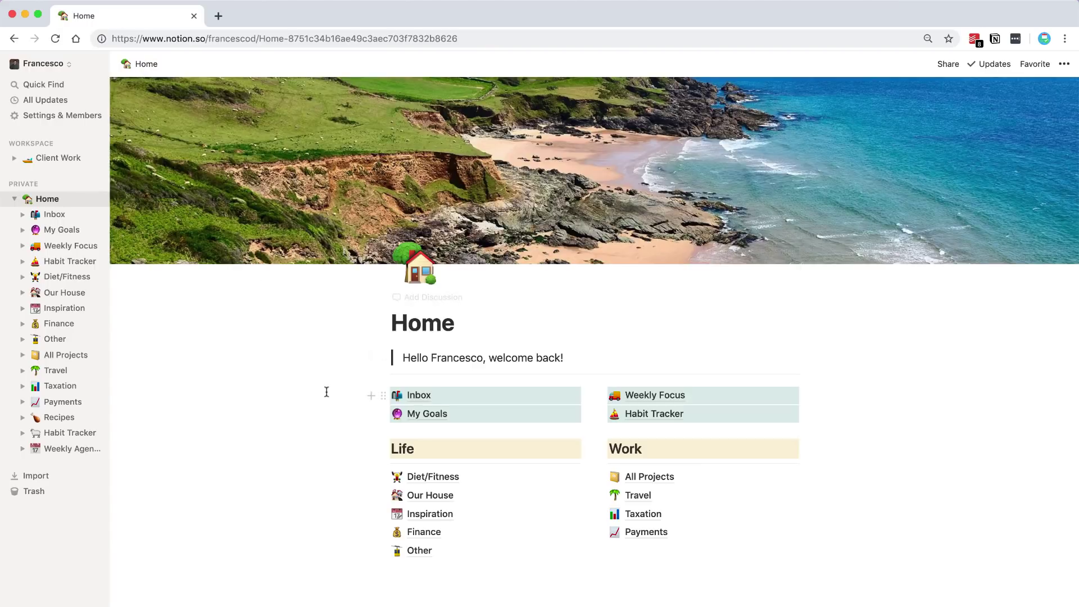
scroll(326, 391, down, 4)
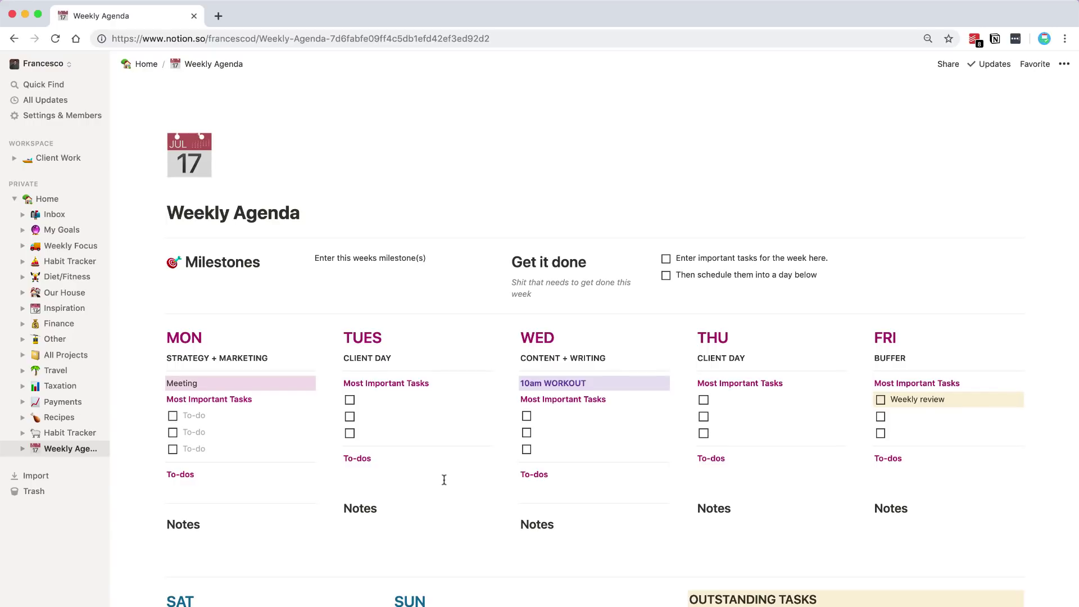
scroll(444, 479, down, 3)
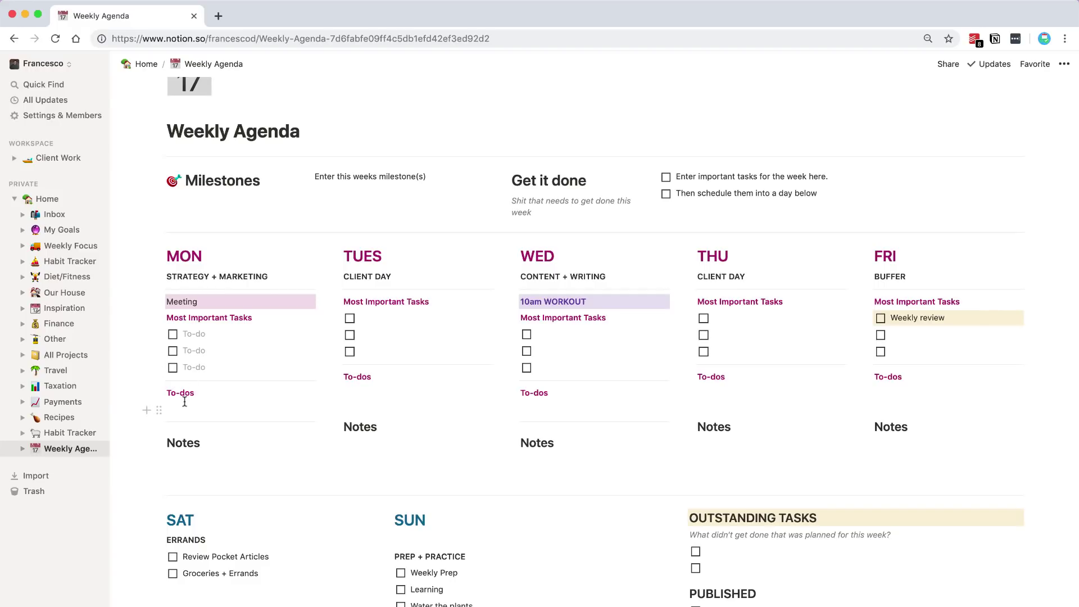
scroll(184, 402, up, 3)
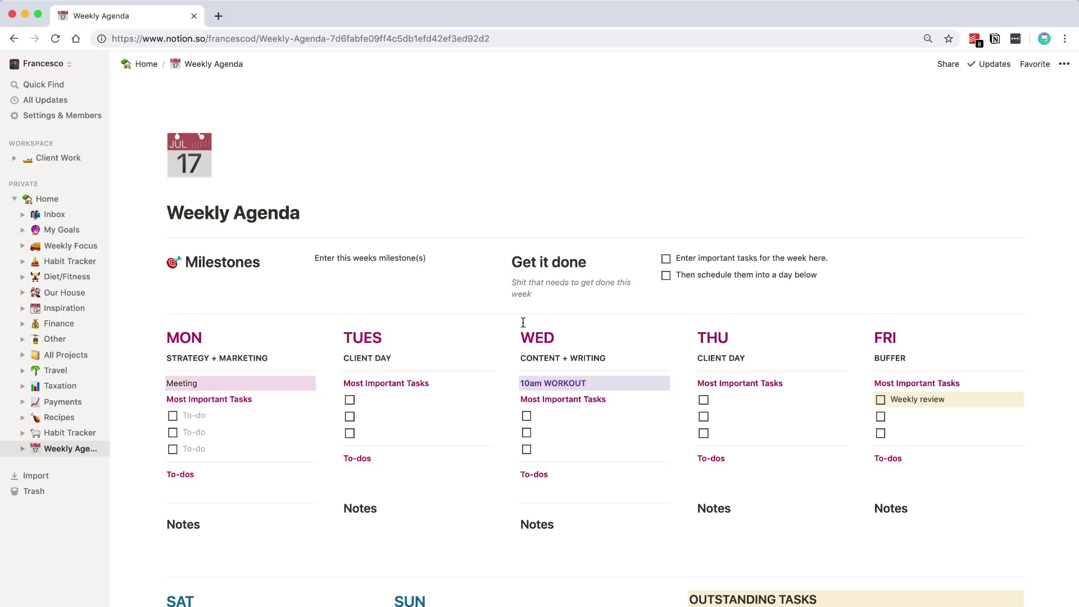
- Scroll through the Weekly Agenda's Milestones, Mon–Fri task grid and weekend sections
scroll(523, 320, down, 3)
scroll(523, 321, down, 1)
scroll(523, 323, down, 2)
scroll(523, 323, down, 2)
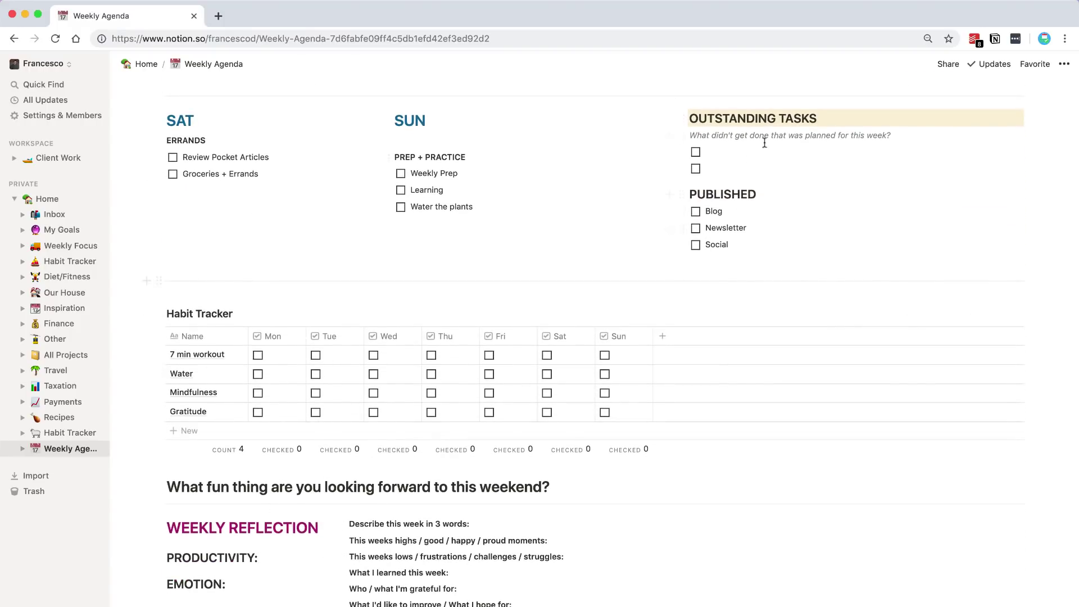
mouse_move(219, 411)
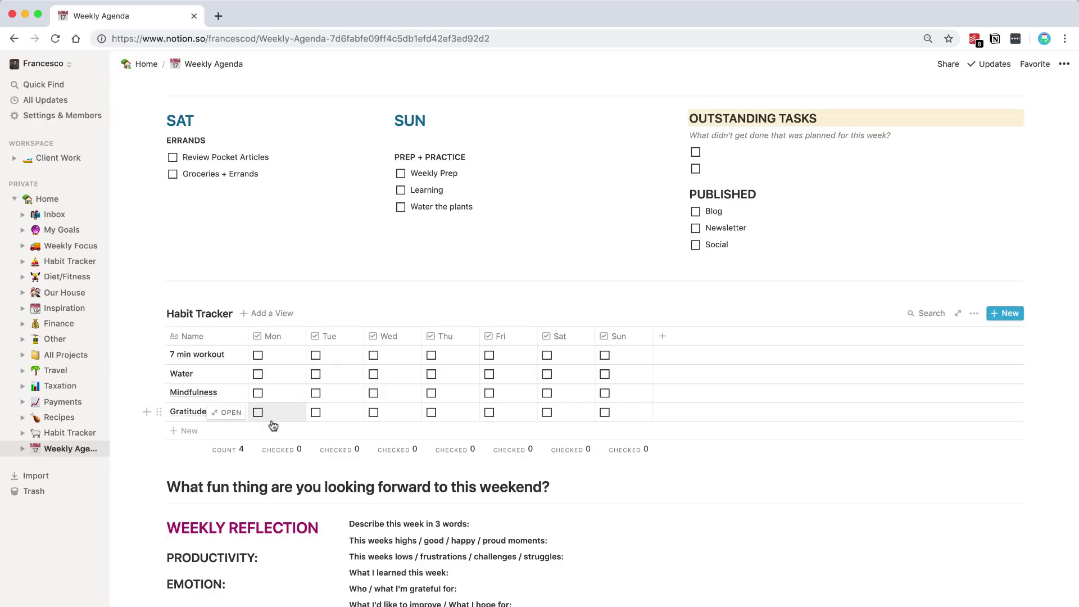
scroll(273, 425, down, 3)
scroll(270, 417, up, 10)
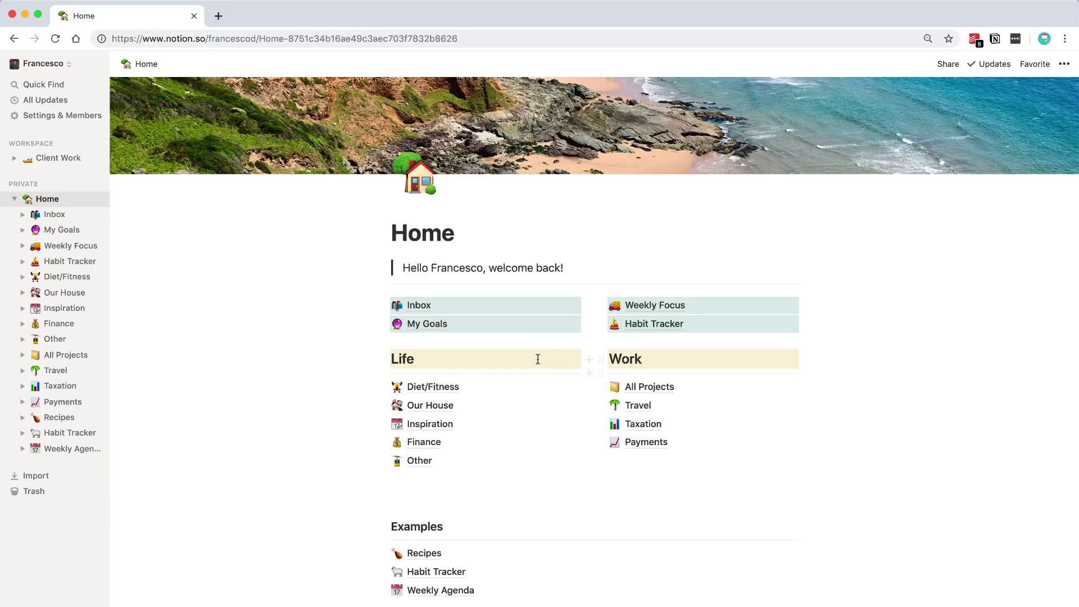
- Scroll down toward the Our House entry in the sidebar
scroll(538, 356, down, 2)
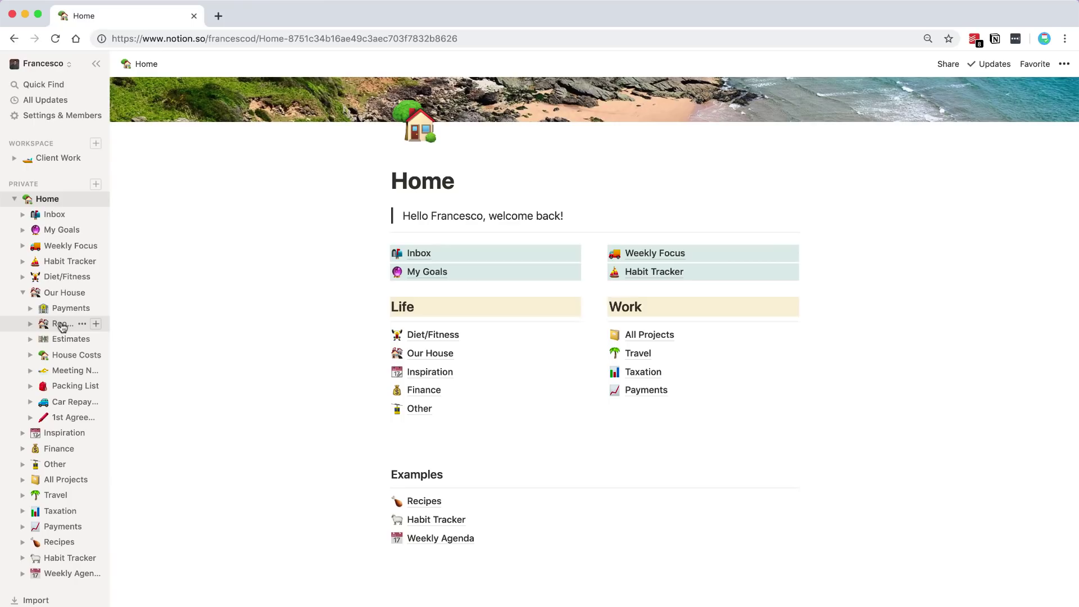
- Open Rooms under Our House and browse its Decor & Design room gallery
click(62, 325)
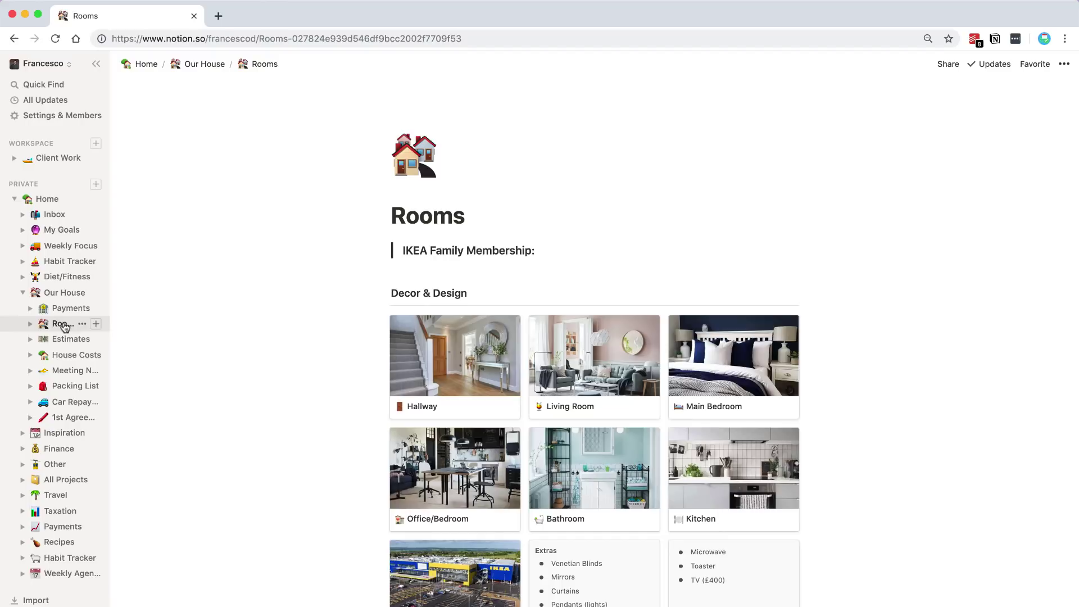
scroll(337, 416, down, 3)
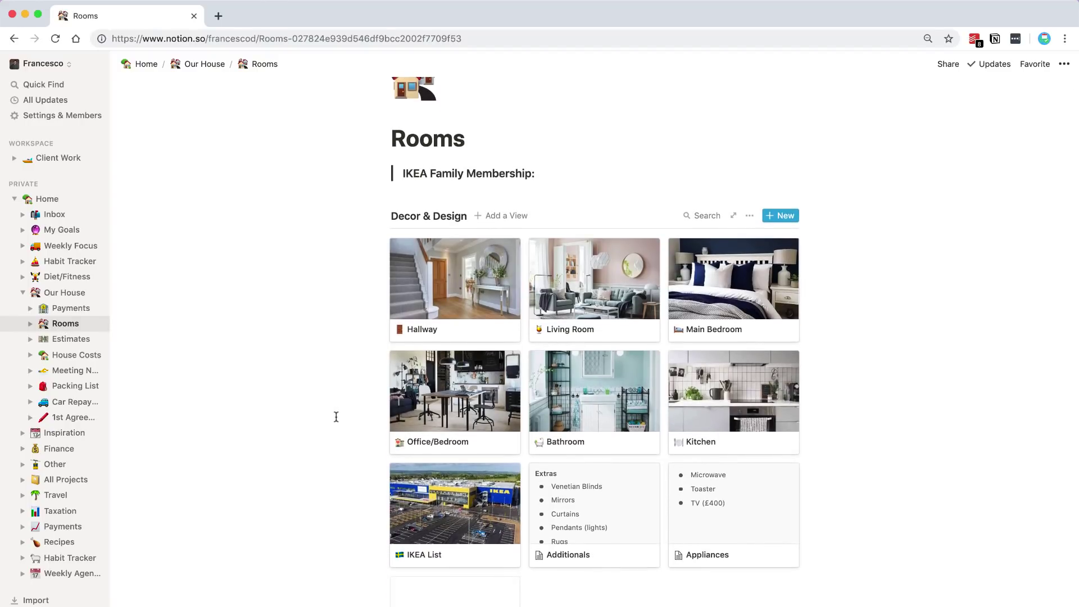
scroll(336, 416, down, 1)
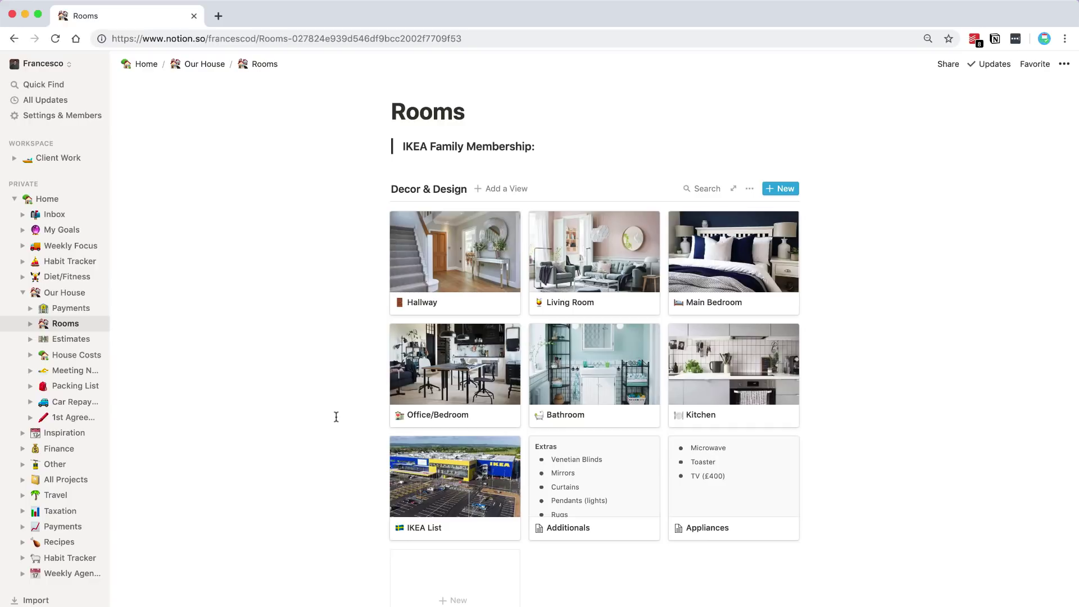
mouse_move(733, 391)
click(474, 368)
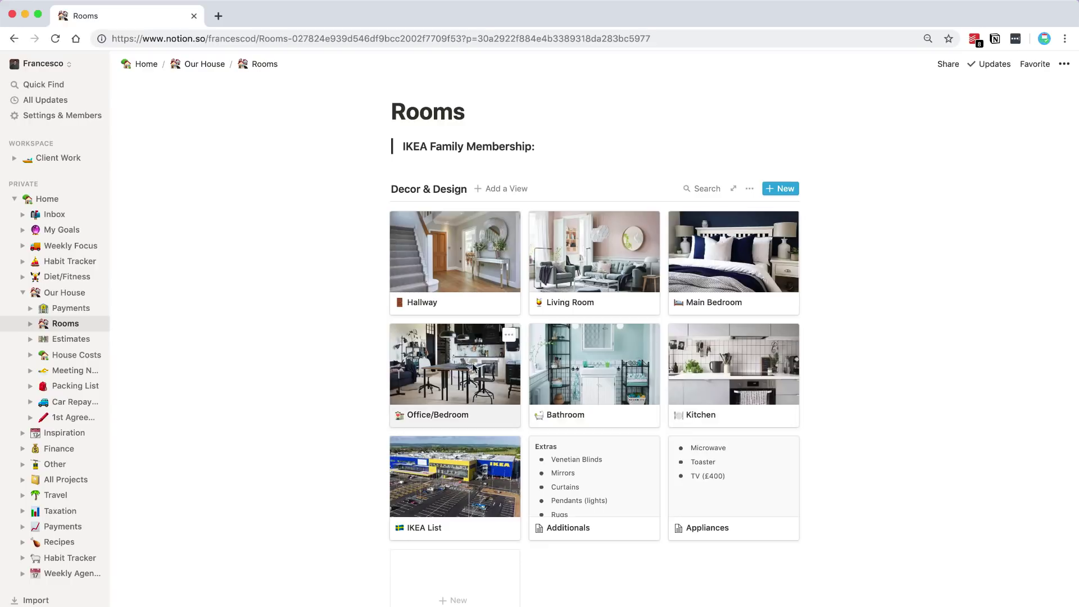
scroll(474, 368, down, 1)
scroll(474, 368, down, 4)
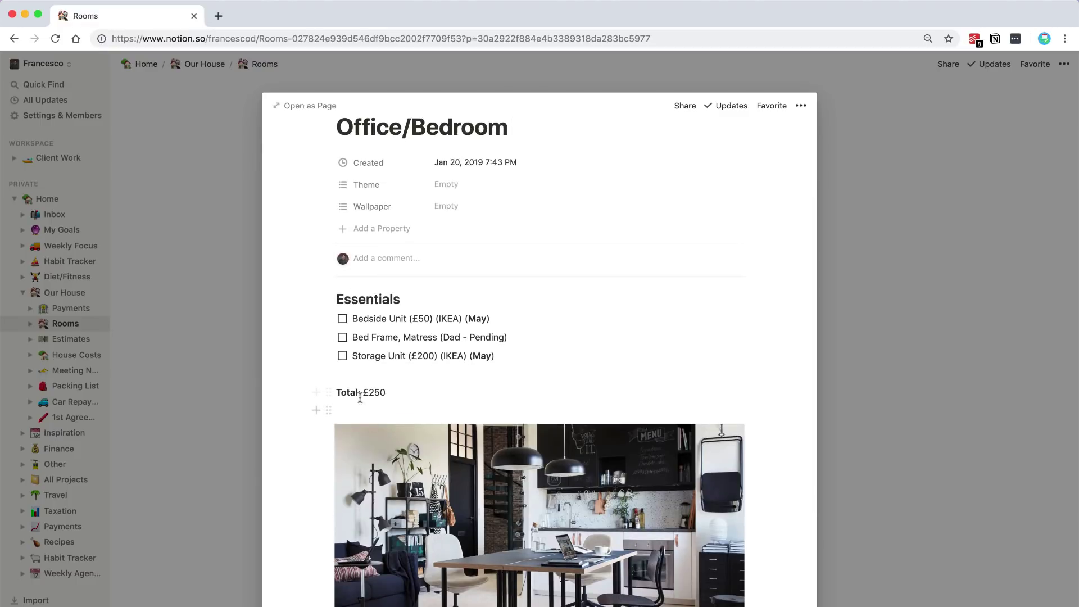
scroll(363, 407, down, 2)
scroll(363, 409, down, 3)
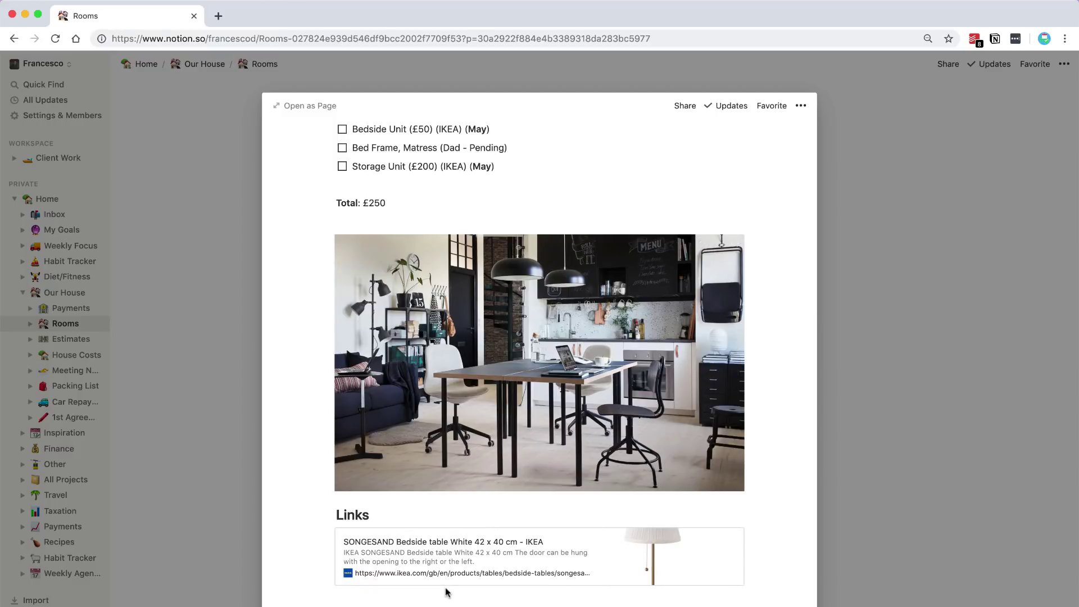
scroll(447, 592, up, 1)
scroll(447, 592, up, 1)
scroll(447, 592, up, 1)
scroll(447, 592, up, 3)
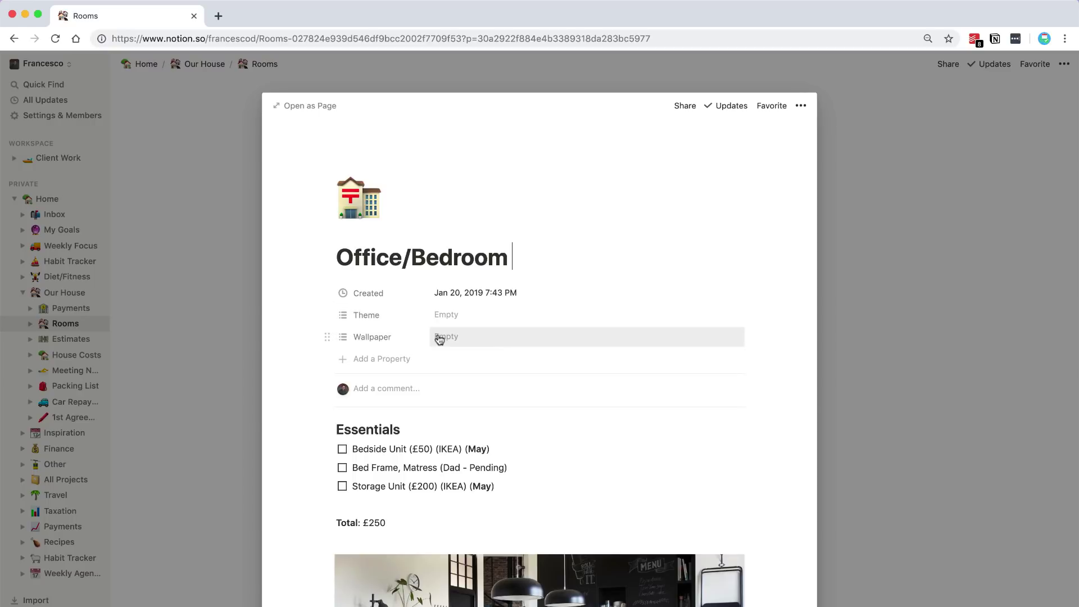
- Close the Office/Bedroom preview, then preview the Main Bedroom page and close it
click(851, 211)
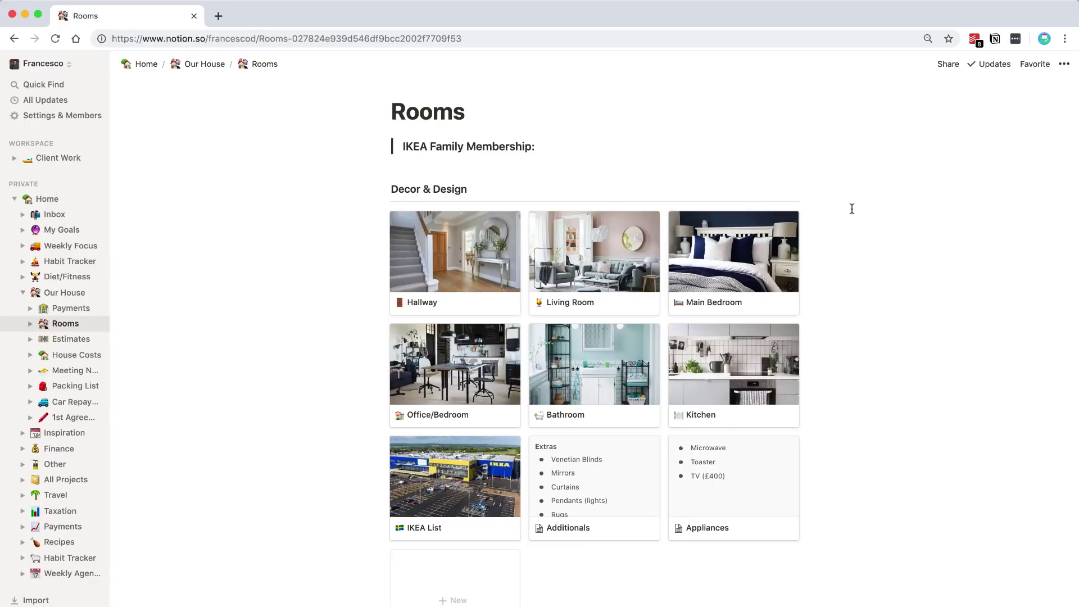
click(742, 253)
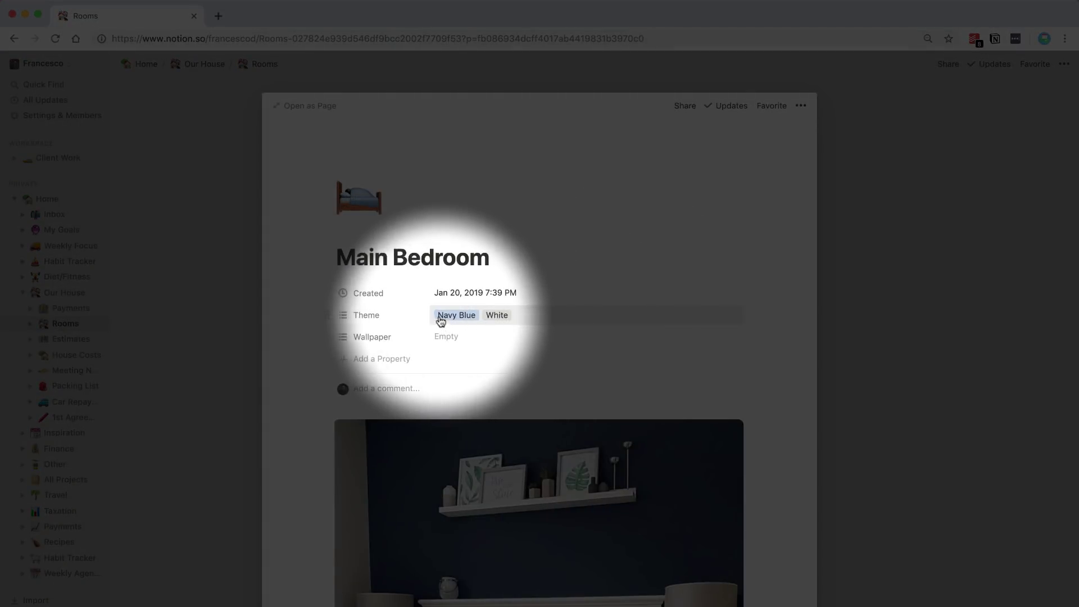
scroll(522, 384, down, 4)
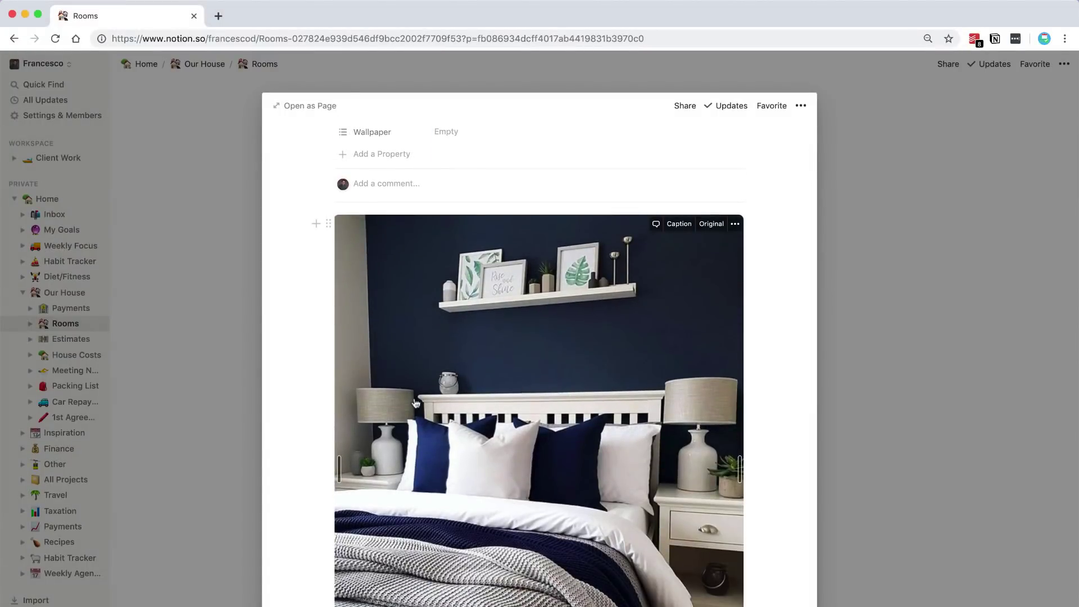
scroll(530, 549, down, 5)
scroll(530, 549, down, 2)
scroll(530, 550, down, 2)
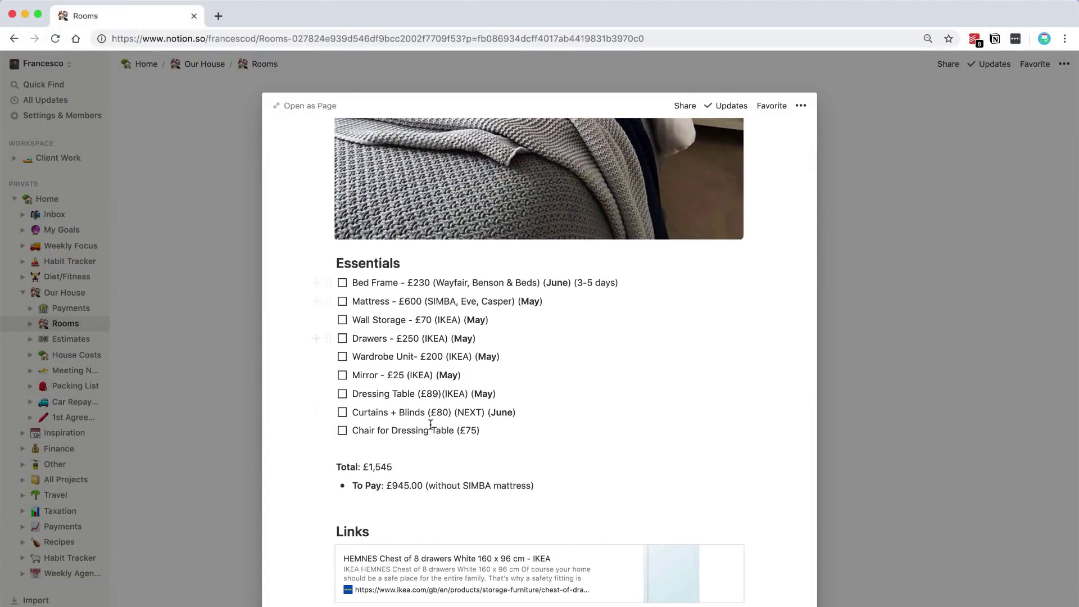
scroll(431, 426, down, 3)
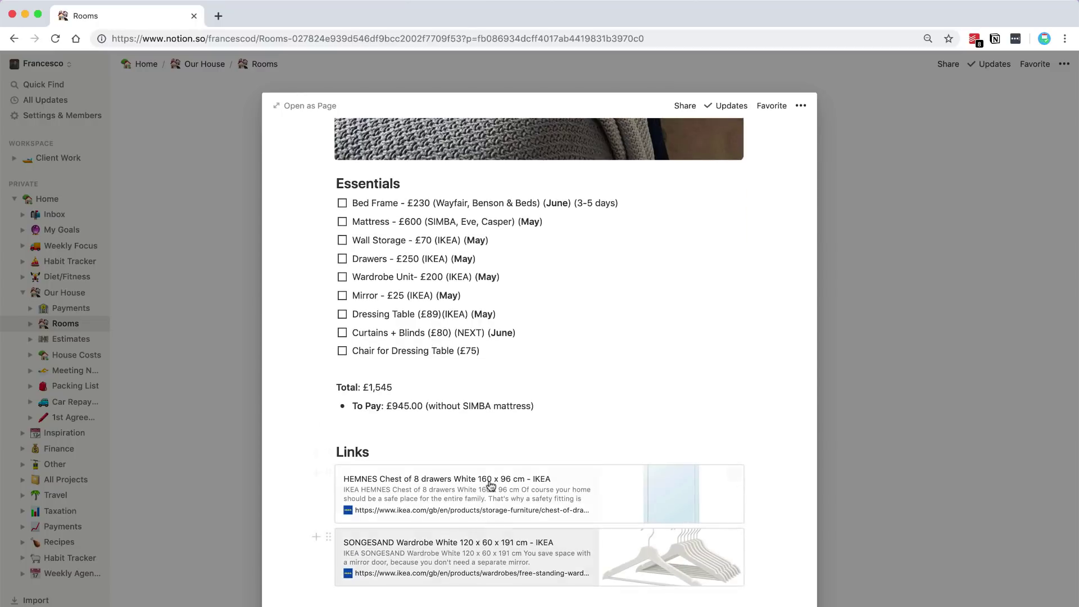
click(256, 429)
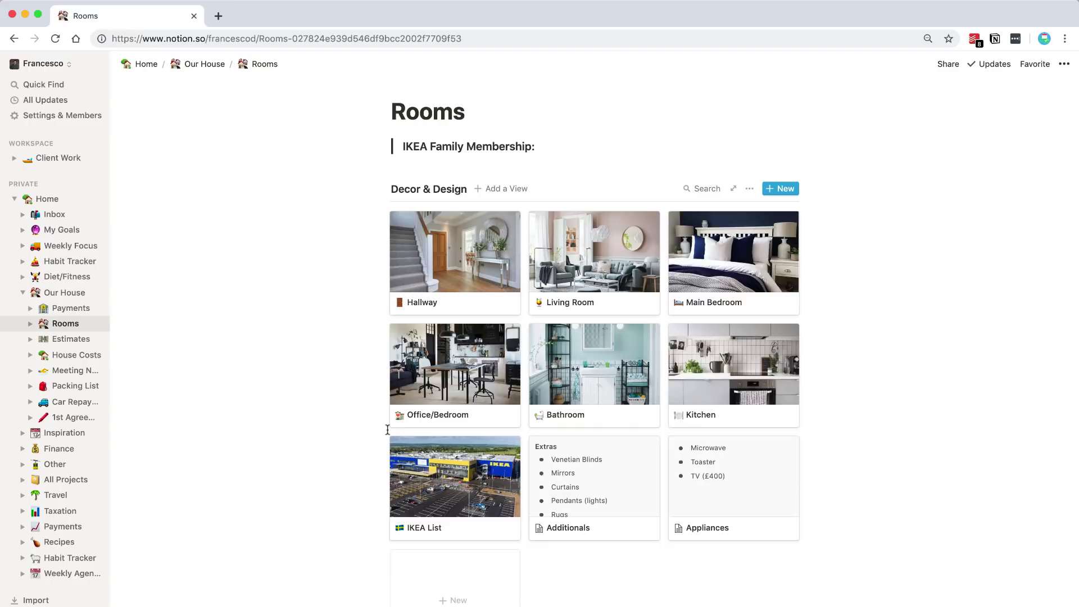
- Preview the Additionals page, then view the IKEA List page and close it
click(613, 492)
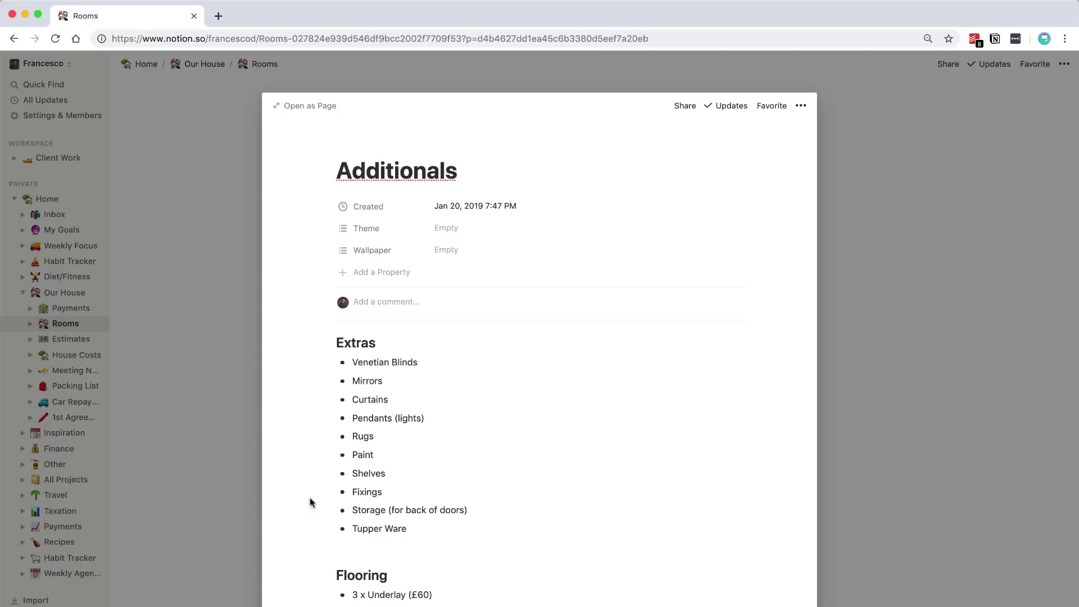
click(233, 462)
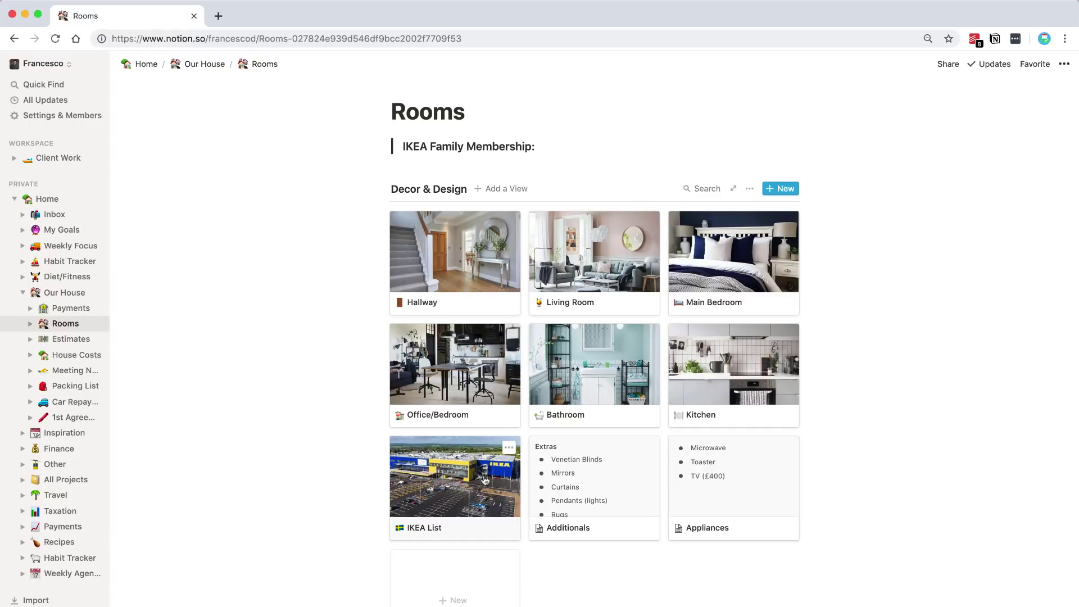
click(458, 478)
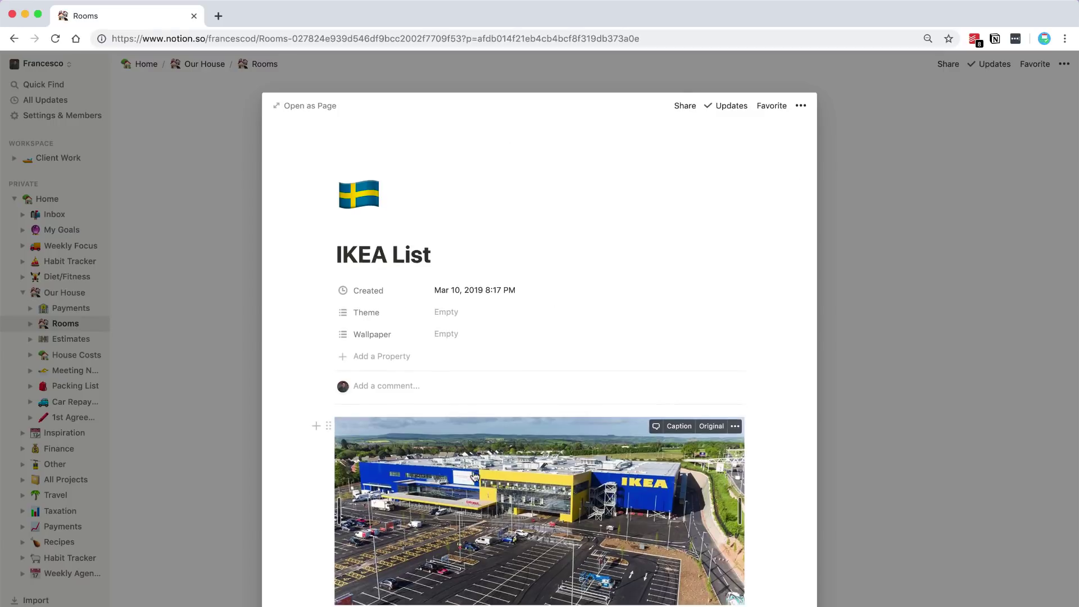
scroll(467, 478, down, 8)
scroll(475, 477, down, 2)
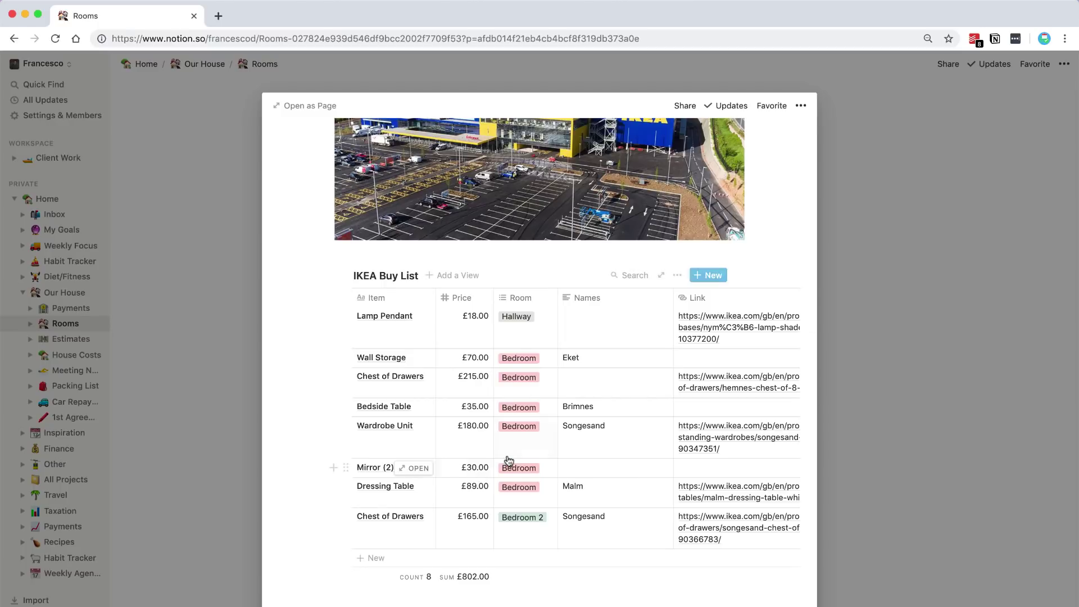
scroll(528, 409, up, 2)
scroll(534, 409, up, 3)
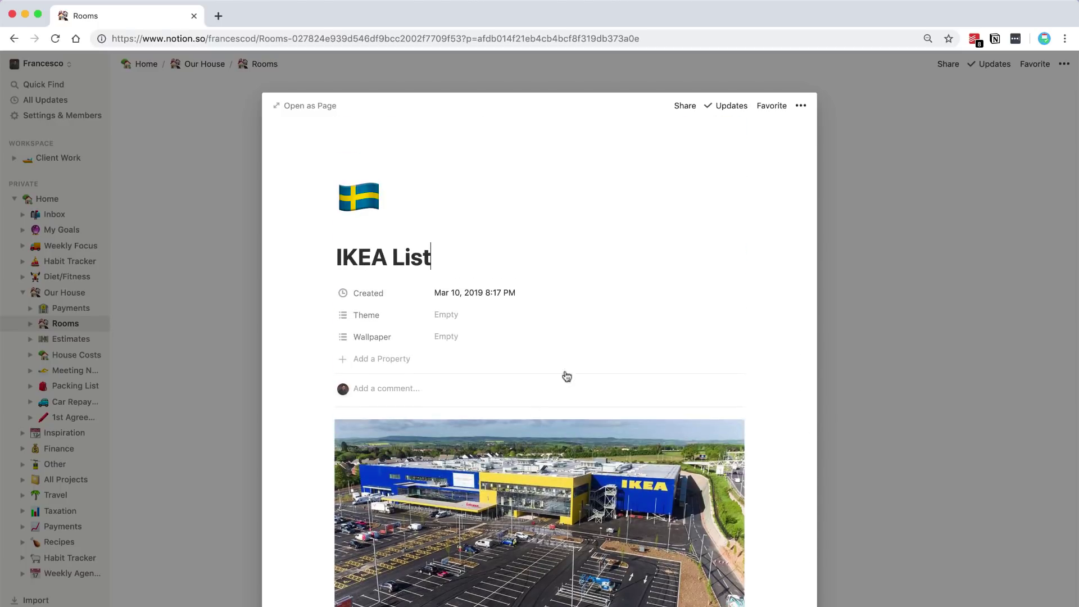
click(938, 264)
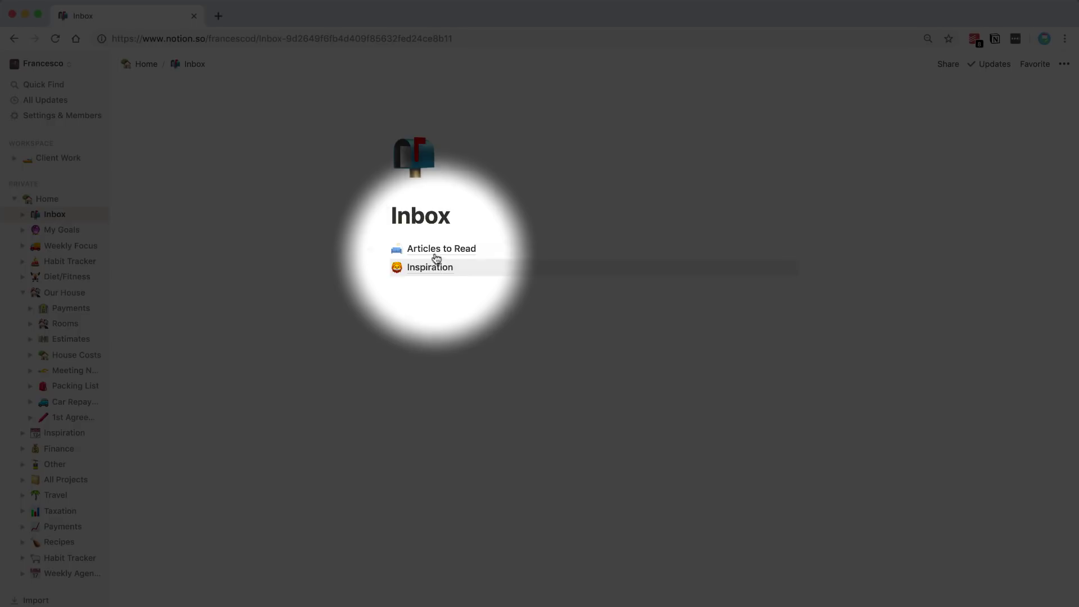
click(438, 254)
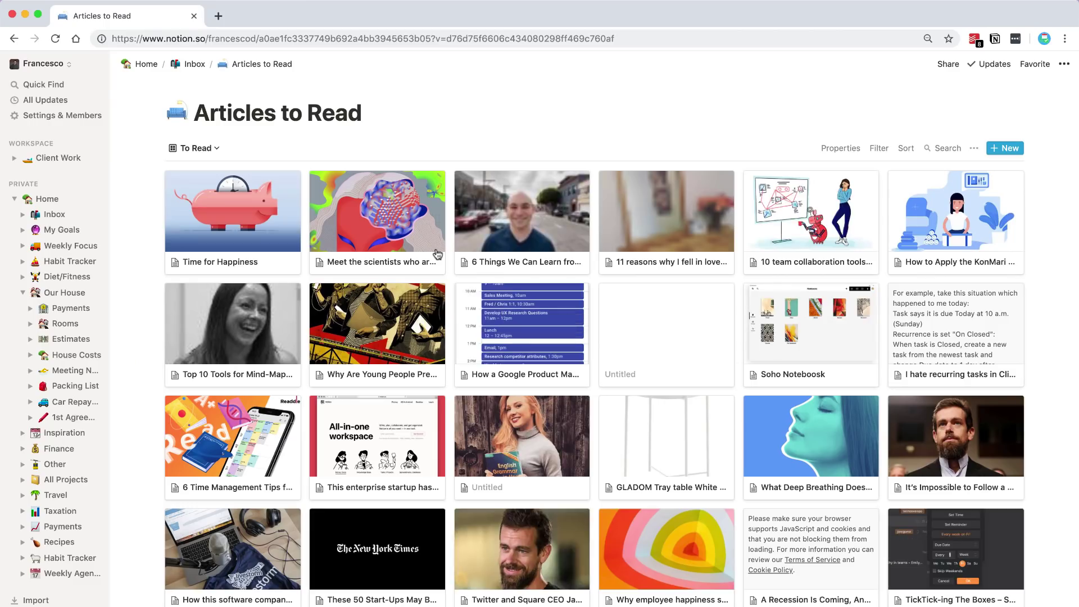
scroll(438, 254, down, 5)
scroll(437, 254, down, 3)
scroll(438, 255, down, 2)
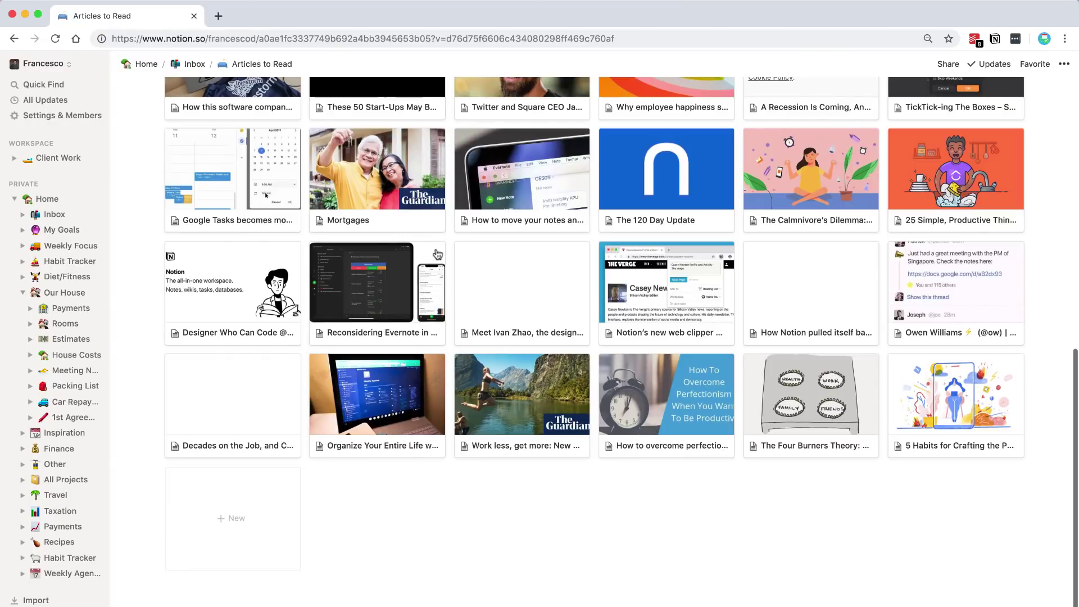
scroll(438, 254, up, 10)
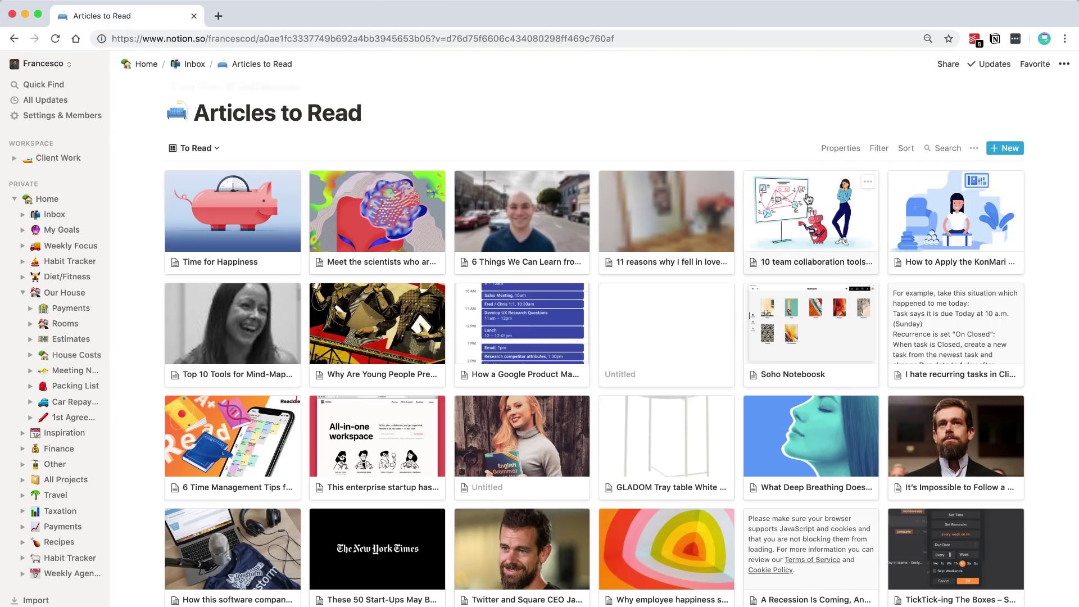
click(807, 193)
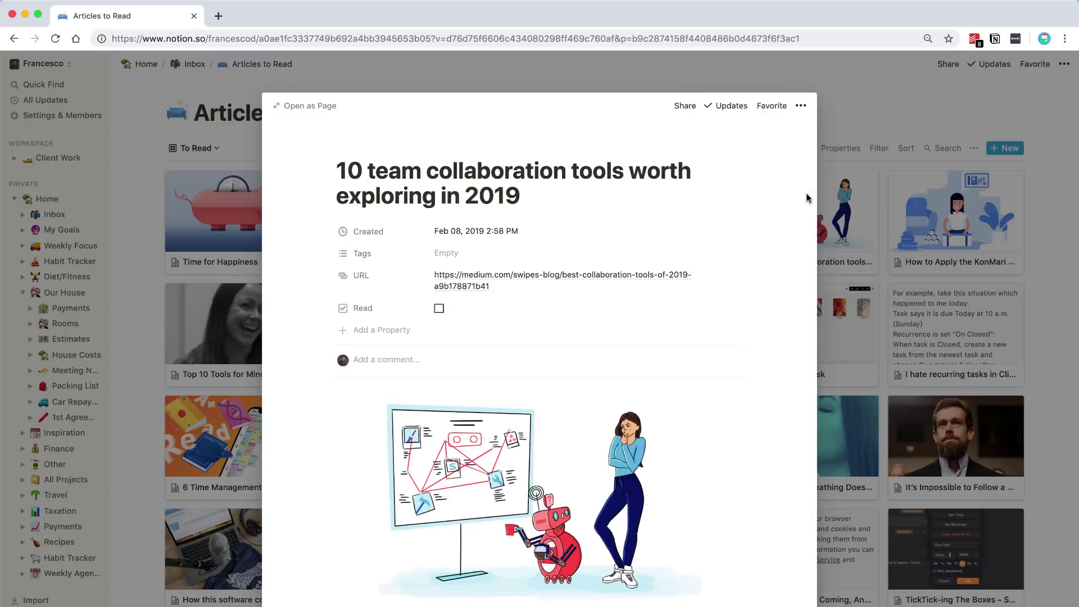
scroll(705, 397, down, 5)
scroll(705, 398, down, 2)
scroll(705, 397, down, 4)
scroll(704, 397, down, 2)
scroll(705, 397, down, 6)
scroll(705, 398, down, 4)
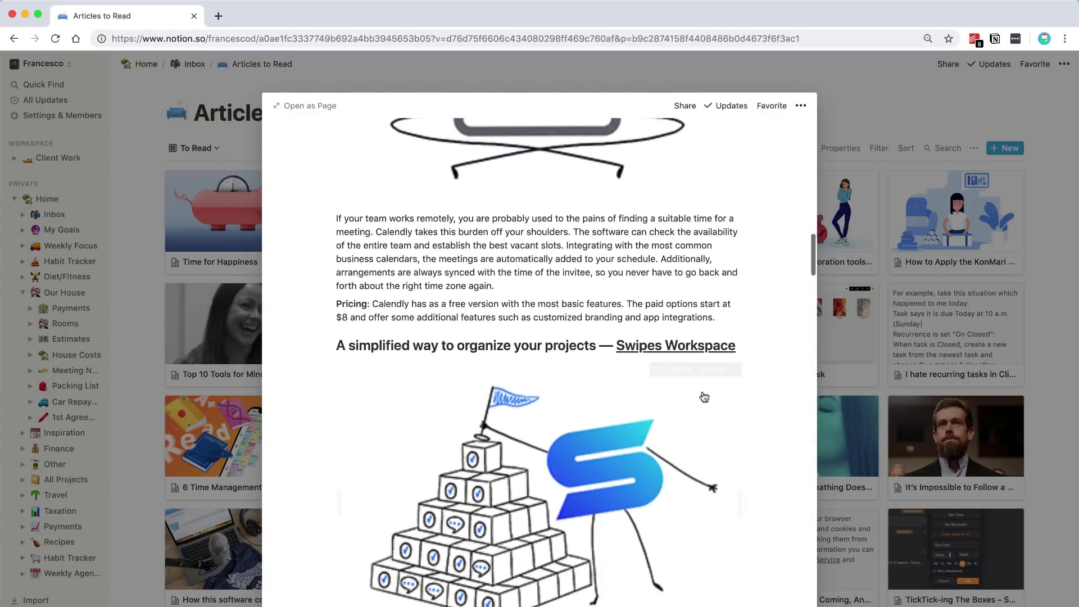
scroll(705, 398, up, 10)
scroll(705, 397, up, 5)
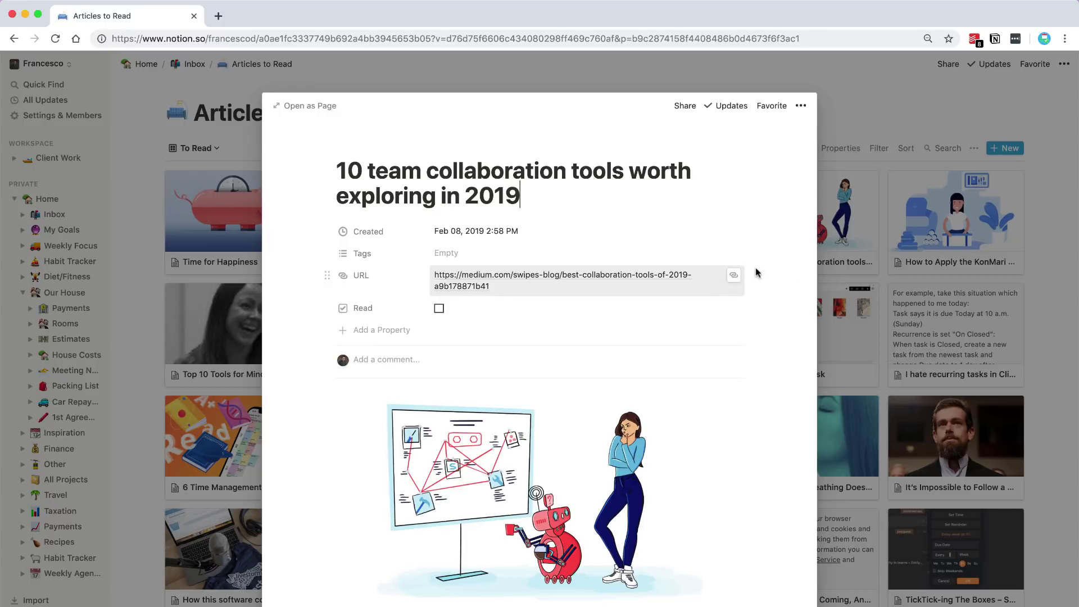
click(892, 254)
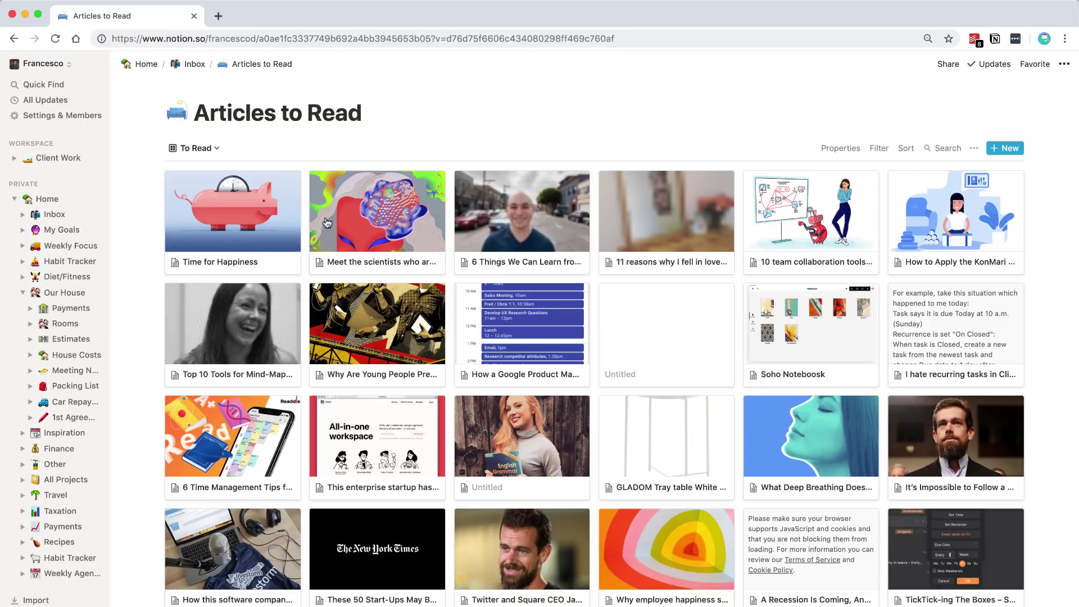
- Switch to the Keep Productive workspace and browse its home page
click(66, 69)
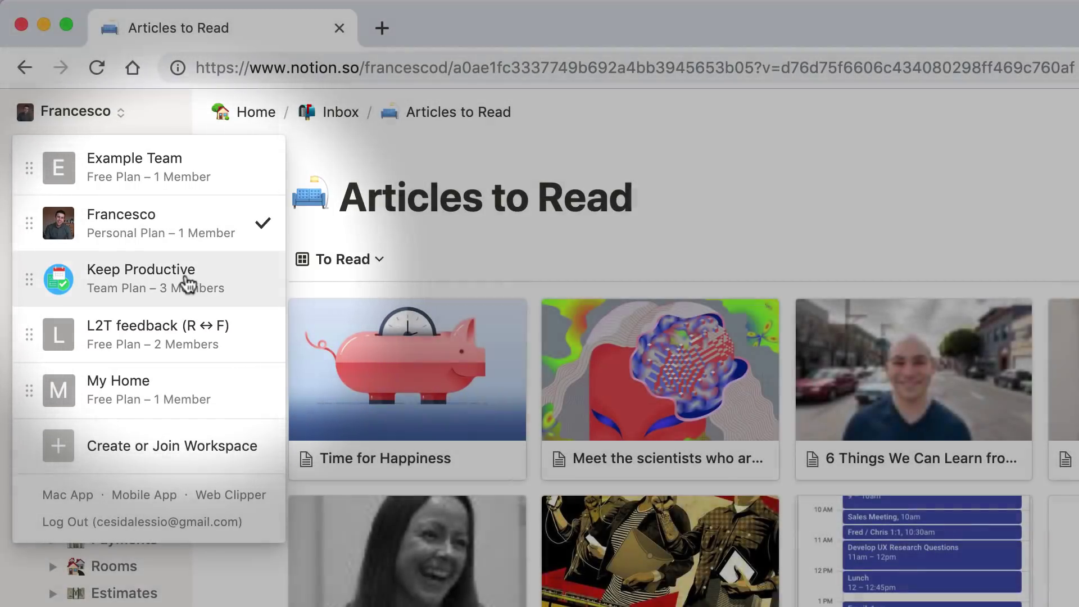
click(202, 283)
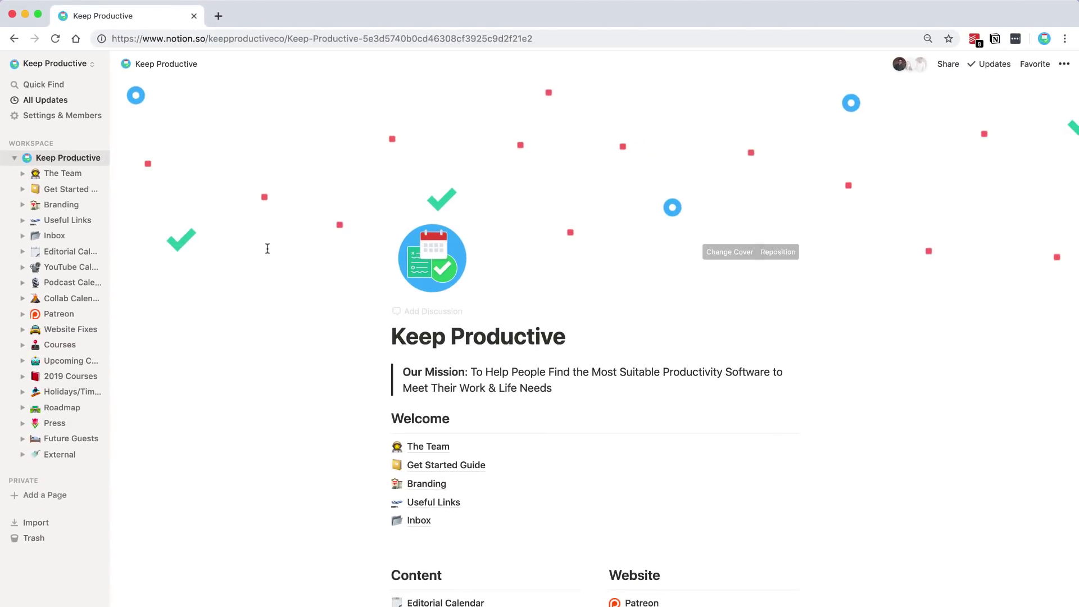
scroll(358, 326, down, 5)
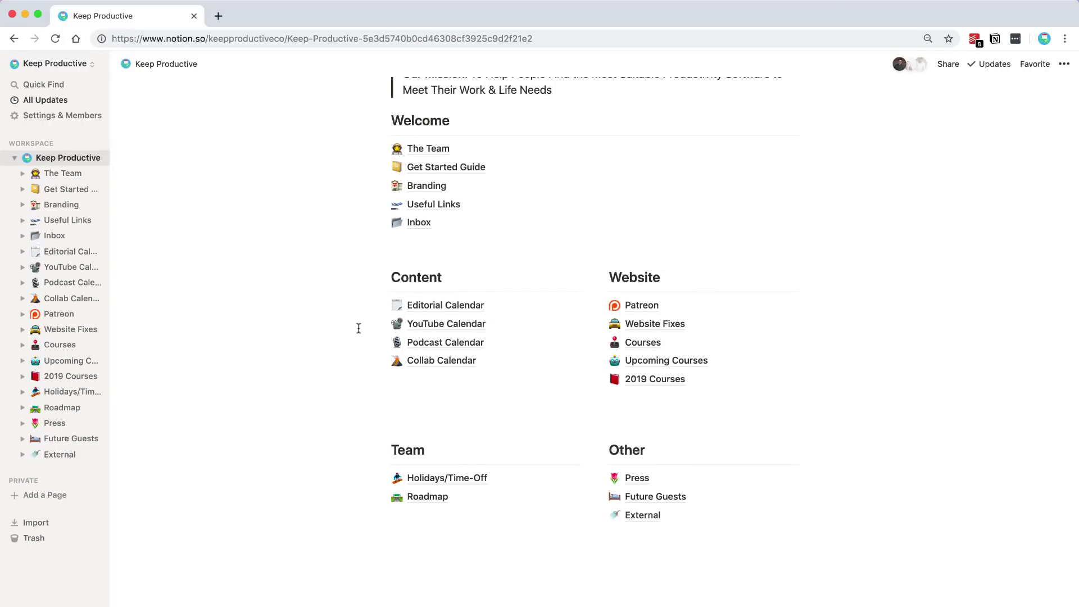
- Open the YouTube Calendar board and scroll across its columns
click(428, 324)
scroll(537, 343, down, 5)
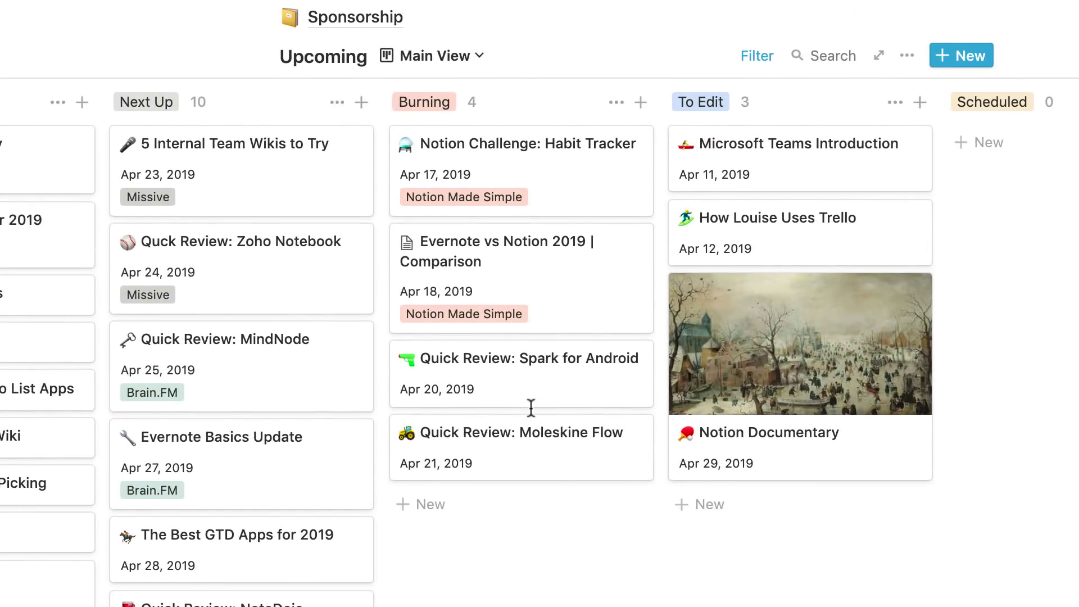
scroll(531, 408, right, 2)
scroll(531, 407, right, 3)
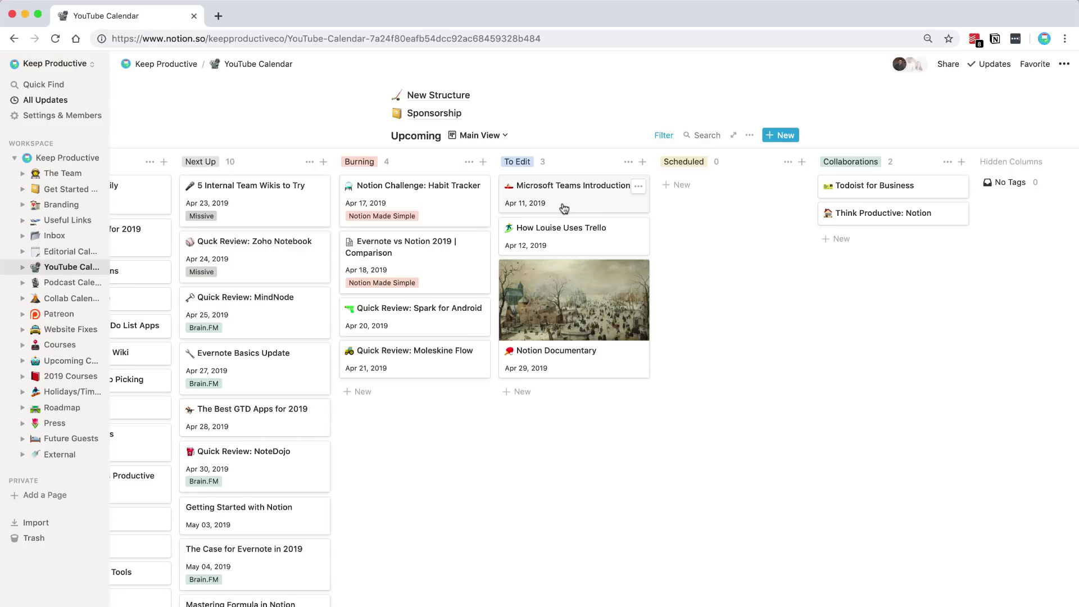
- Move the First Impressions: Tidily card into Next Up, then search the board for 'gtd'
scroll(564, 208, left, 2)
scroll(564, 208, left, 3)
scroll(564, 208, left, 1)
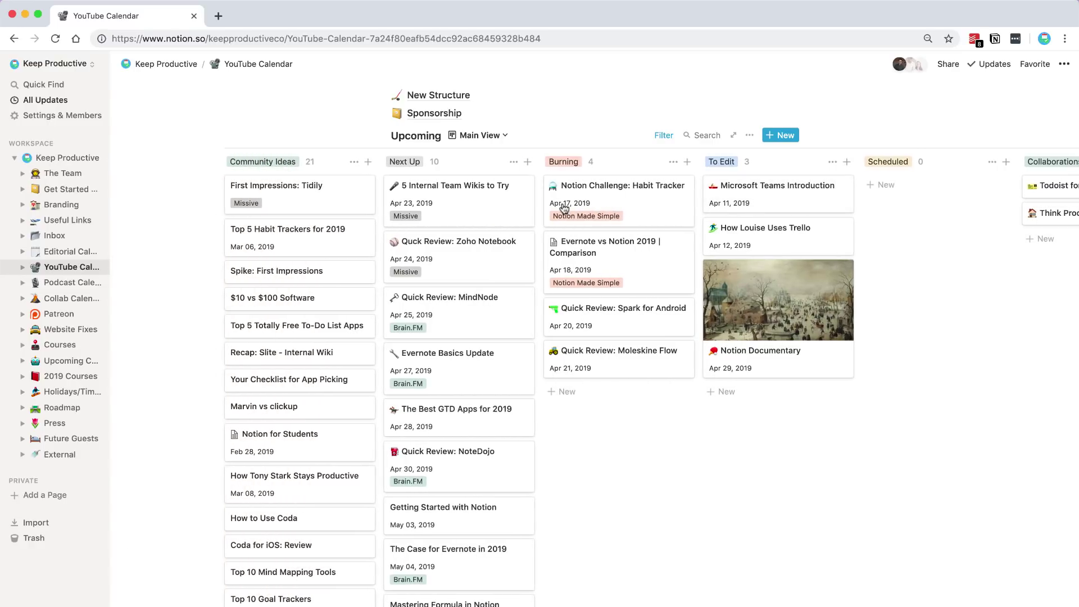
drag(326, 205, 448, 187)
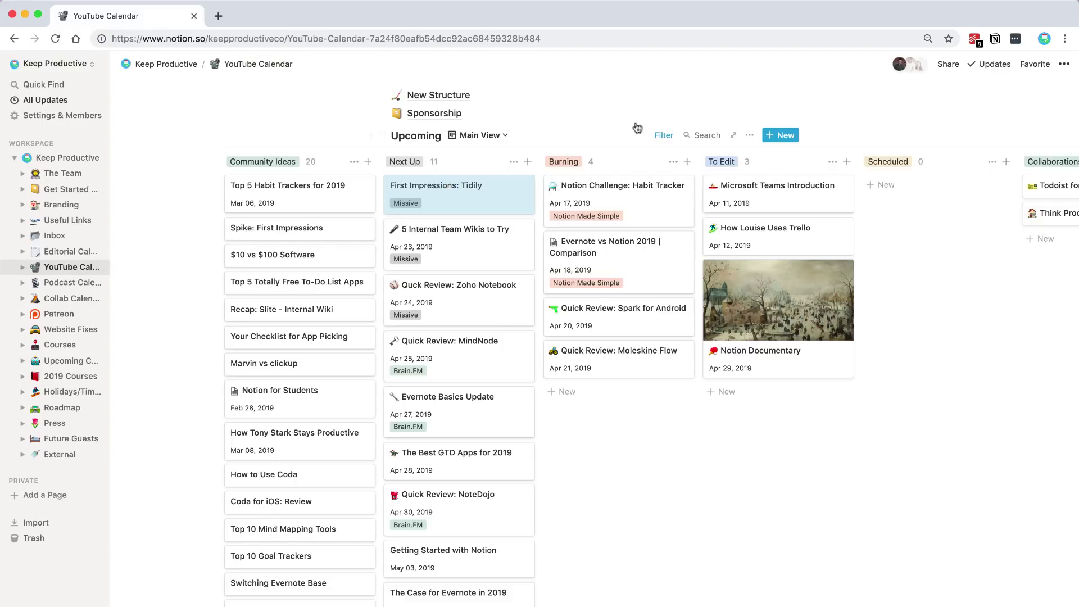
click(702, 135)
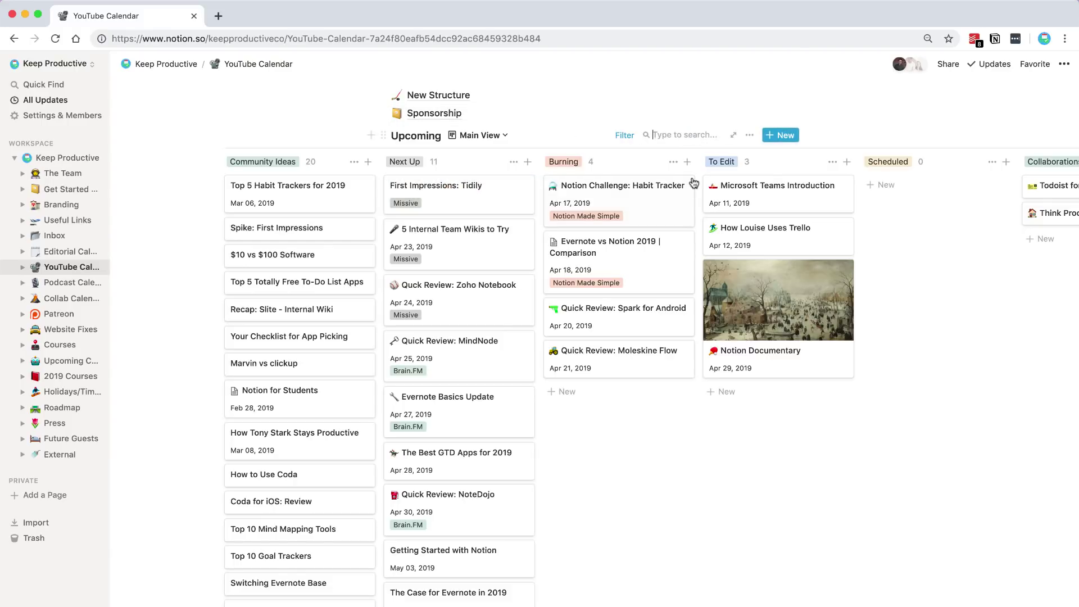
text(gtd)
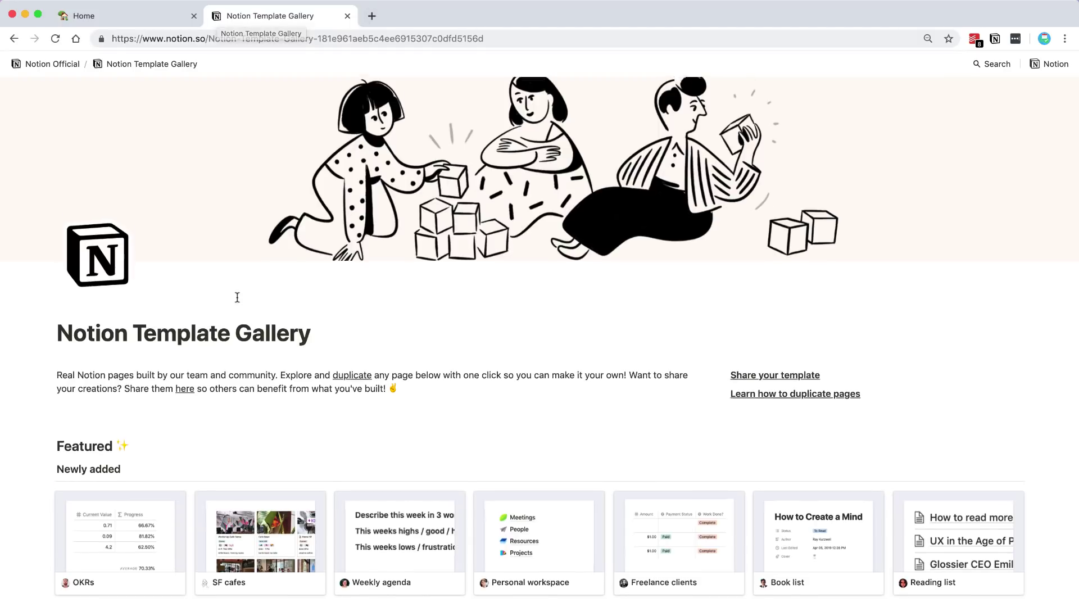
- Browse the Template Gallery and preview the OKRs template
scroll(236, 298, down, 5)
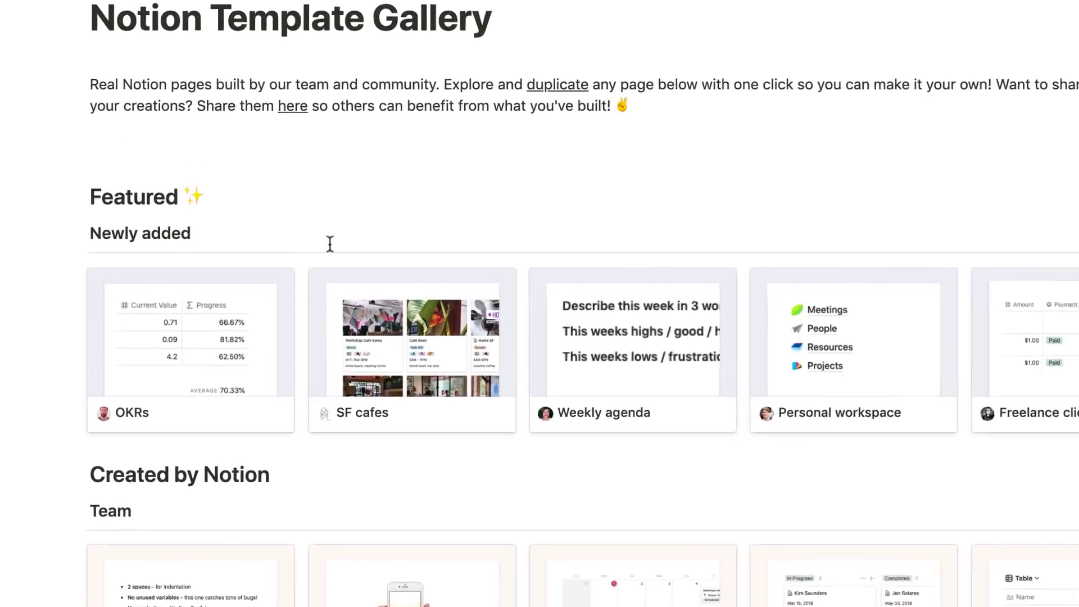
scroll(208, 259, down, 5)
scroll(208, 260, down, 5)
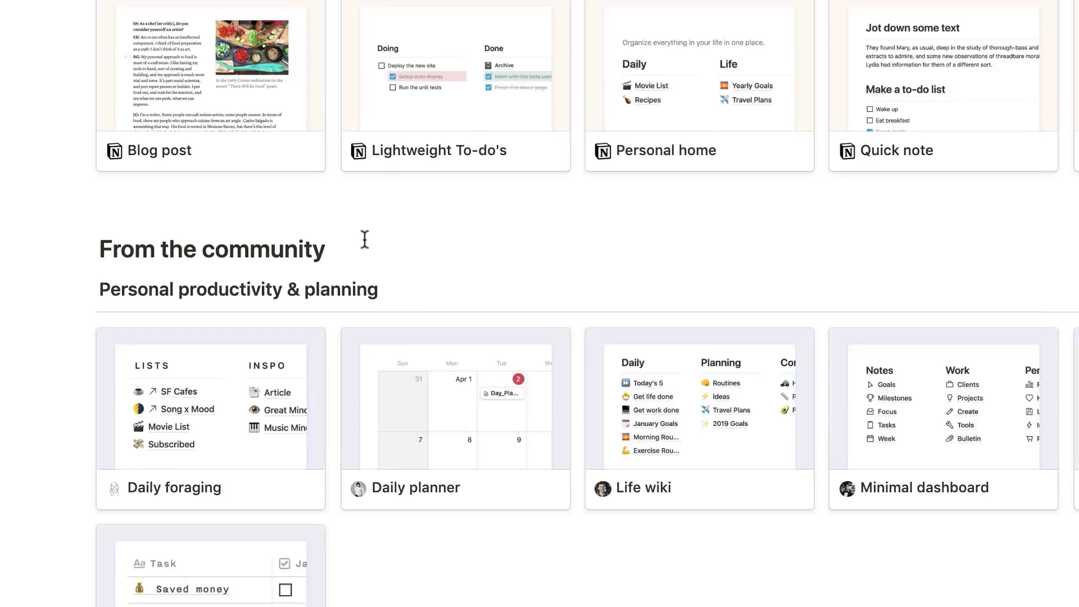
scroll(365, 239, down, 2)
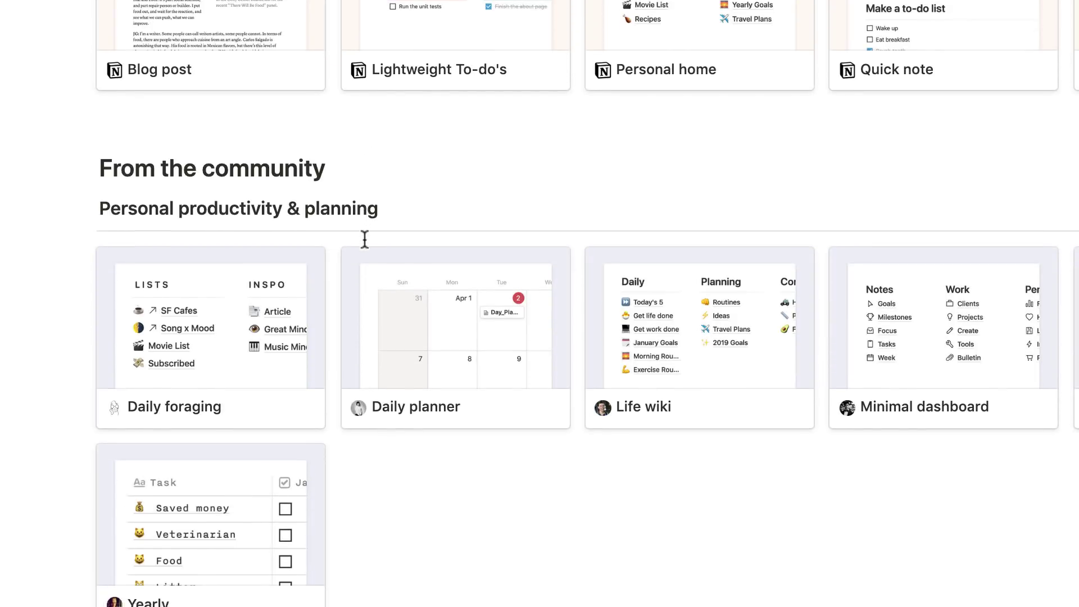
scroll(365, 239, down, 4)
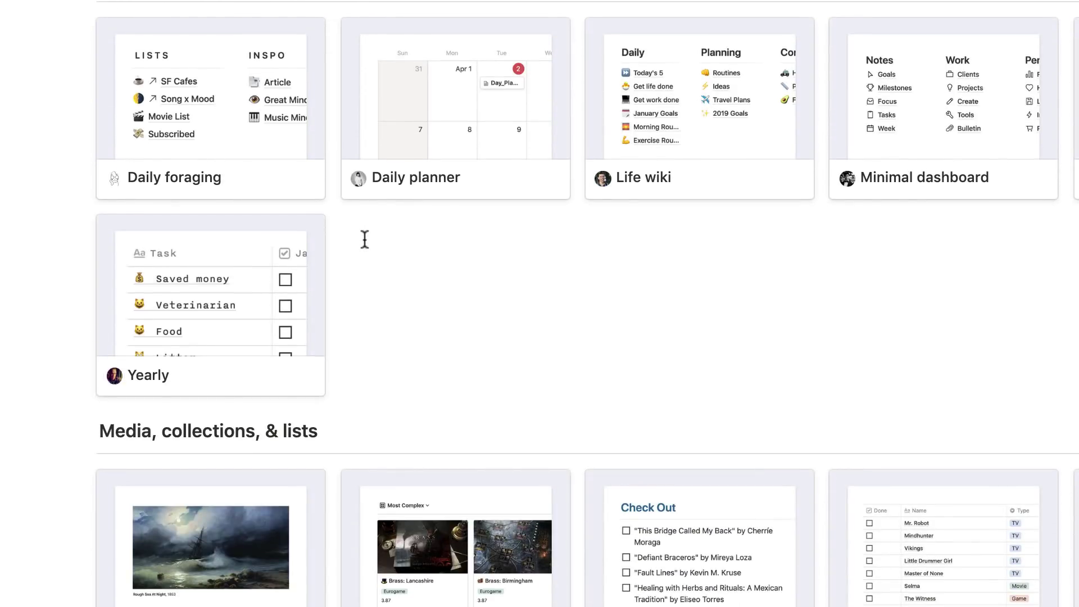
scroll(365, 239, up, 10)
scroll(366, 238, up, 10)
scroll(273, 119, up, 1)
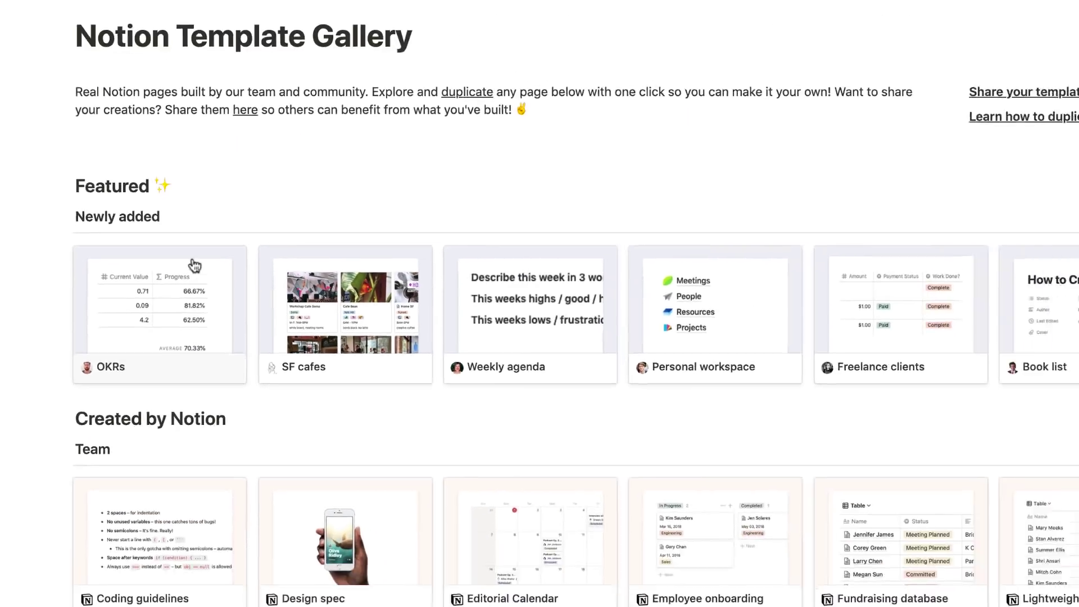
click(131, 295)
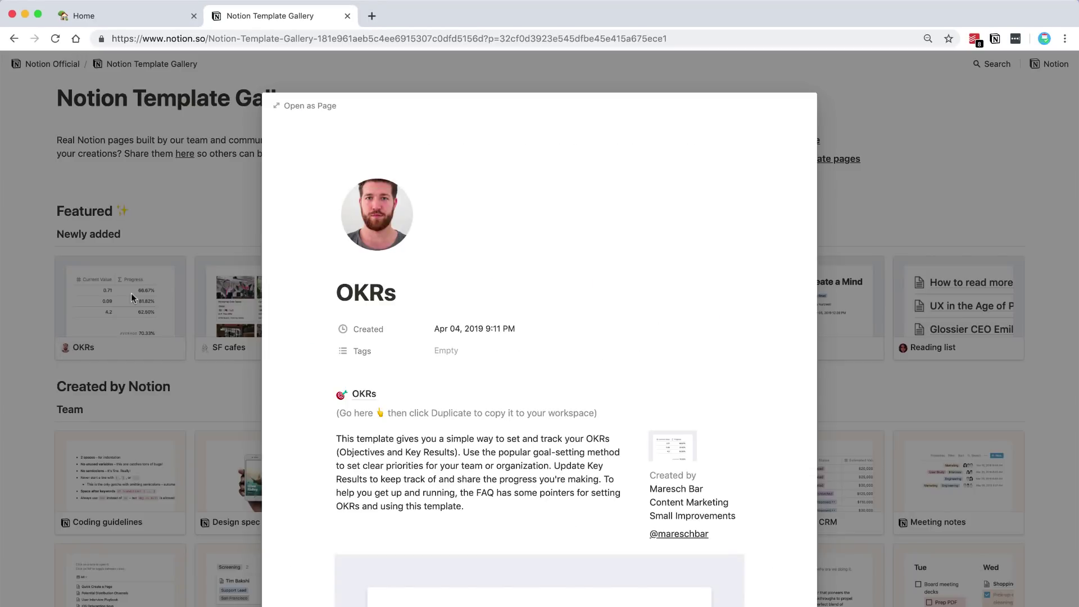
scroll(414, 490, down, 1)
scroll(414, 488, down, 6)
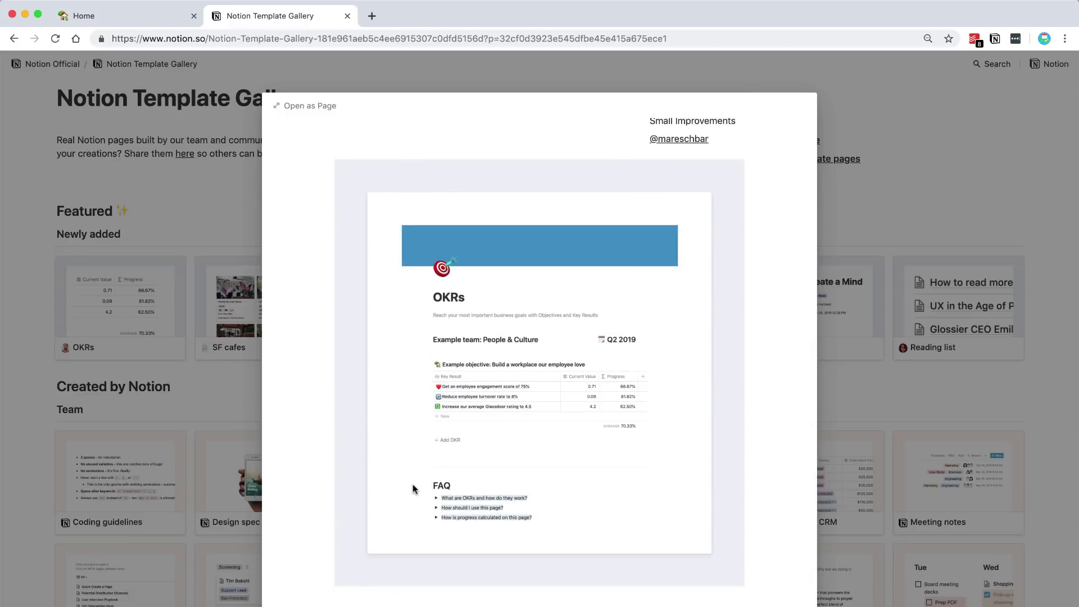
scroll(414, 489, up, 7)
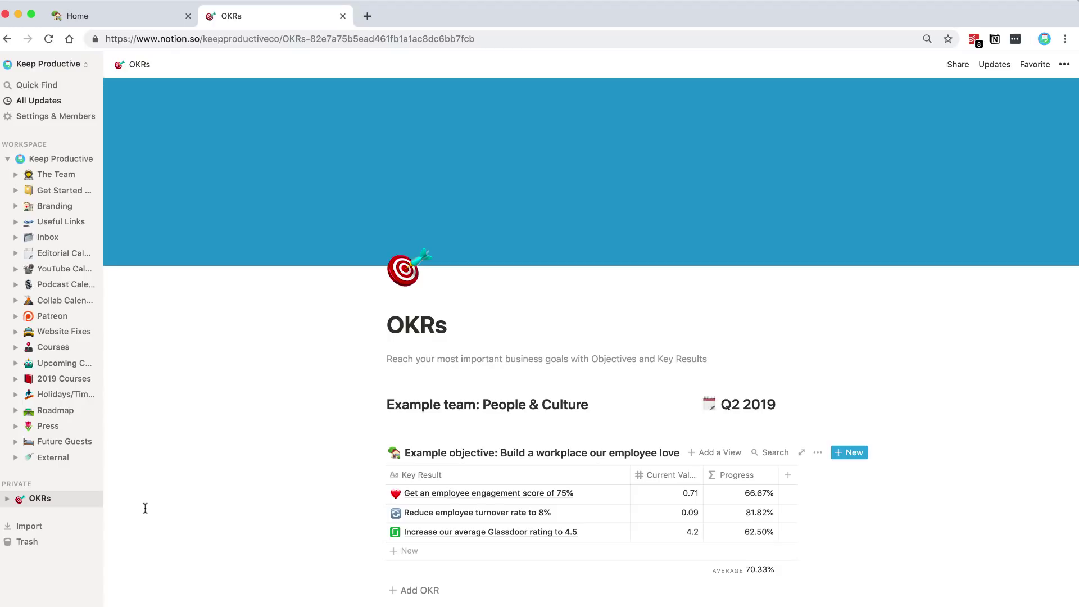
mouse_move(40, 498)
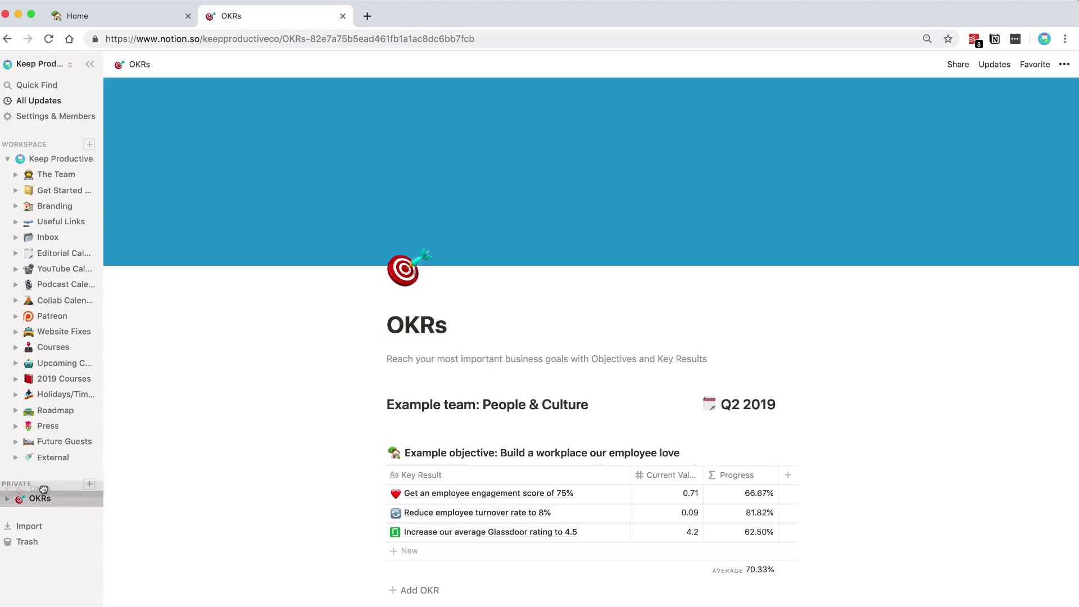
- Drag OKRs onto External in the Workspace section and confirm Move to Workspace
drag(44, 502, 55, 461)
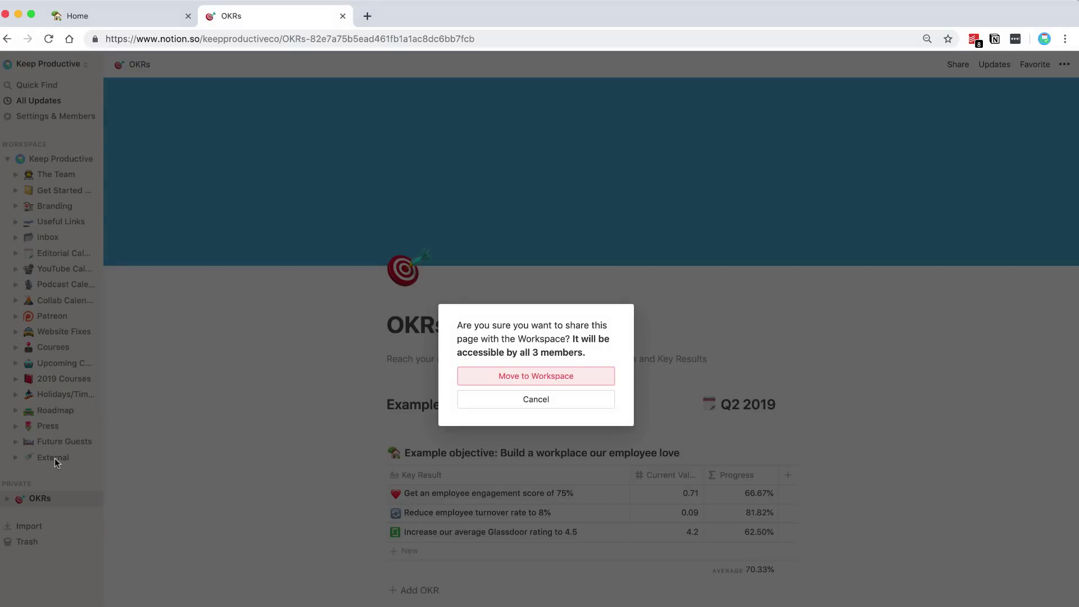
click(505, 381)
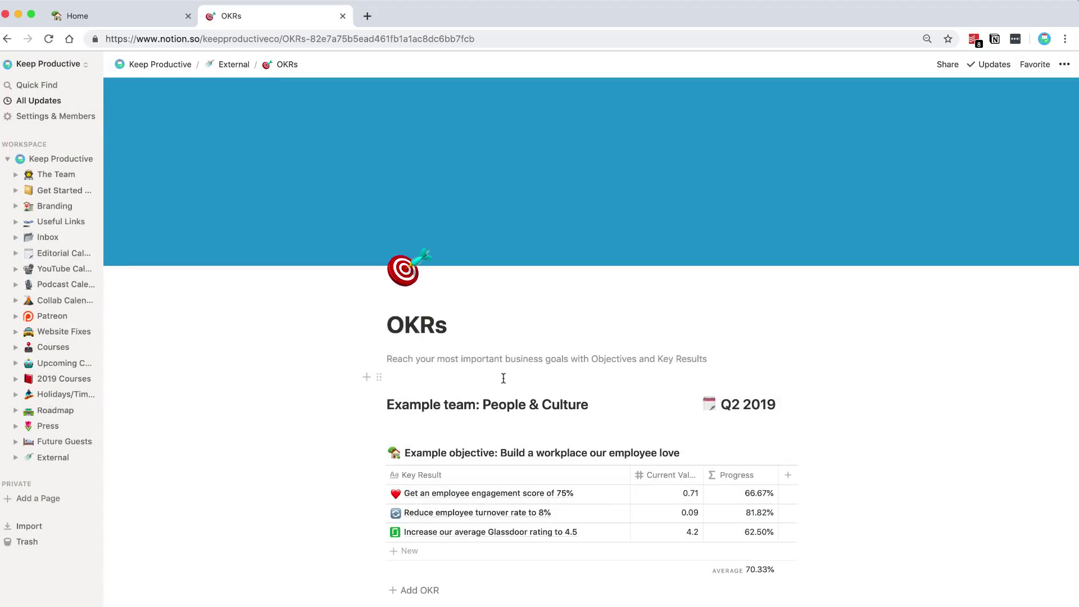
scroll(284, 381, down, 3)
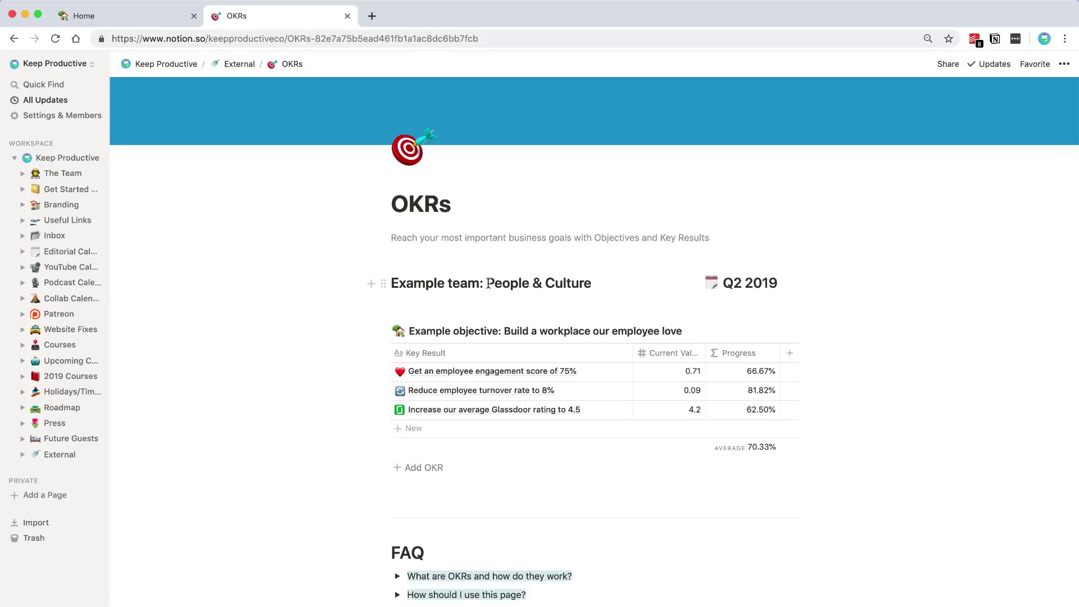